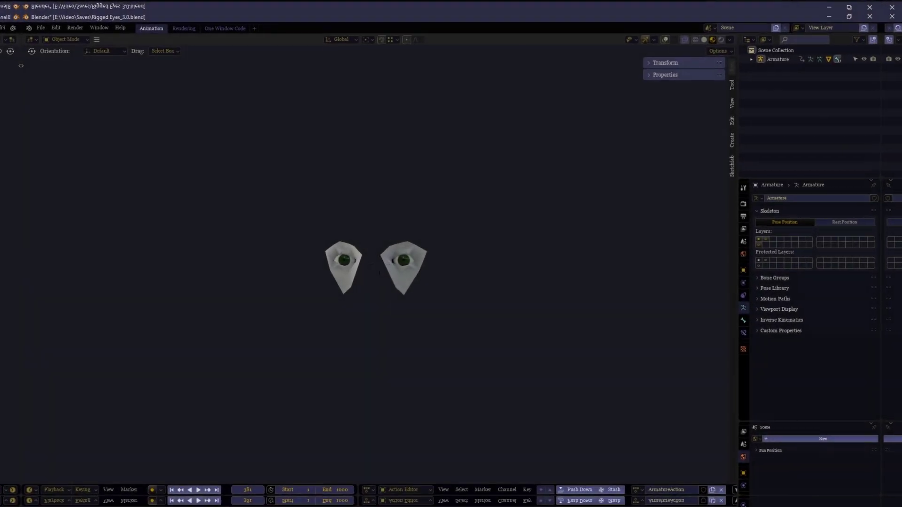
Step: Turn on the viewport overlays for the rigged eyes scene
shift+middle_drag(371, 321, 442, 259)
scroll(364, 269, up, 2)
key(d)
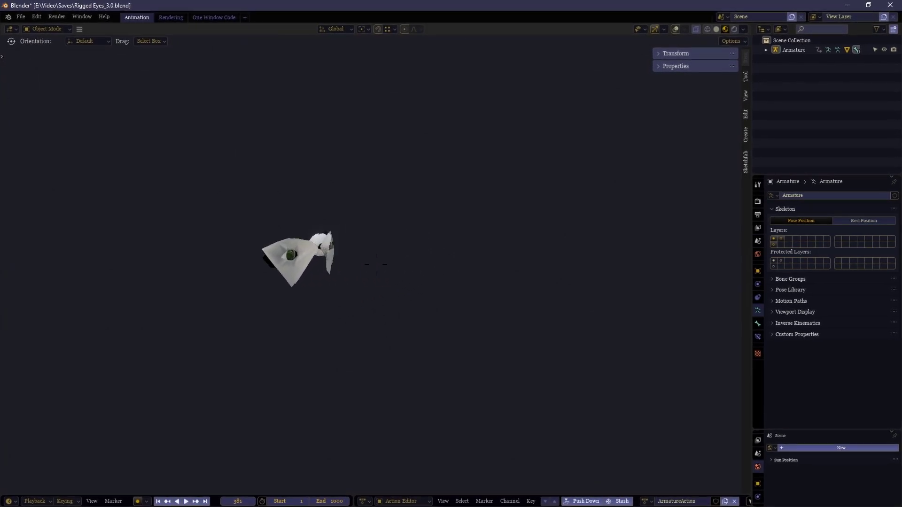
key(d)
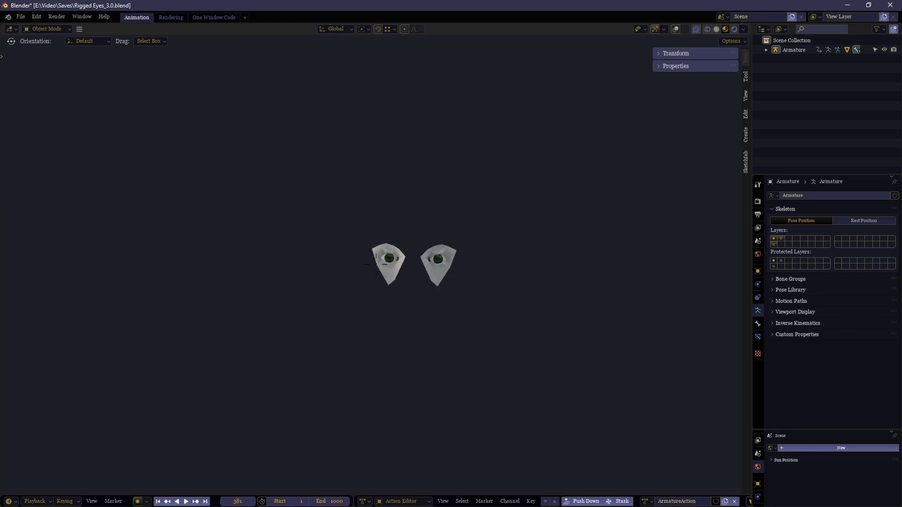
click(376, 264)
key(shift+alt+z)
Step: Examine the rigged eyes and the glasses-shaped target controller in front of them from near and far
key(shift+grave)
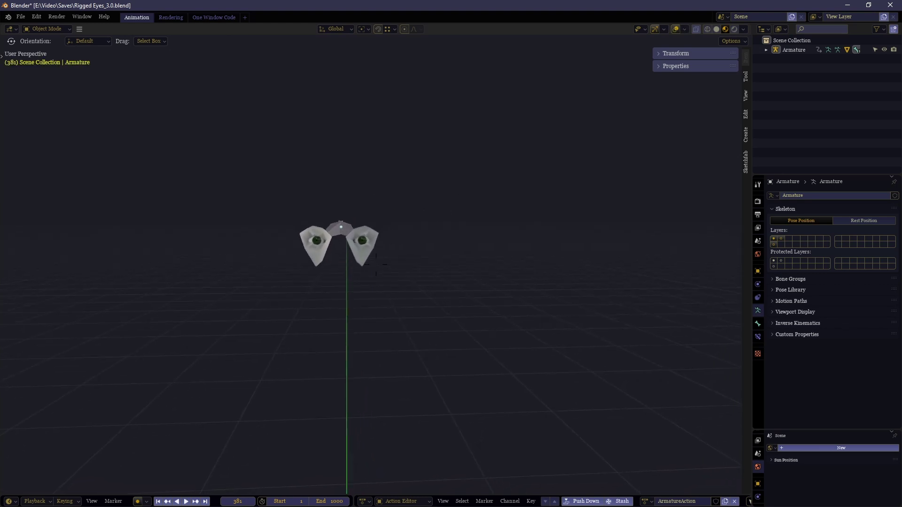
key(a)
key(s)
key(d)
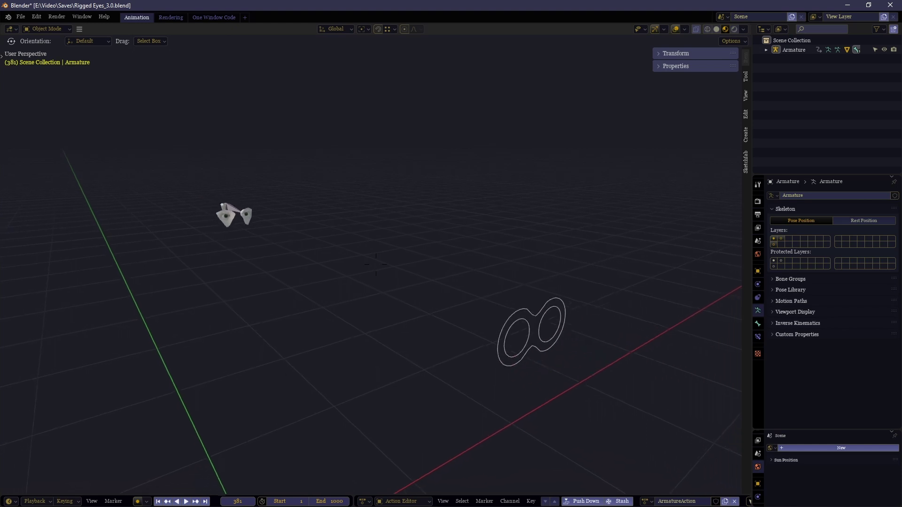
key(d)
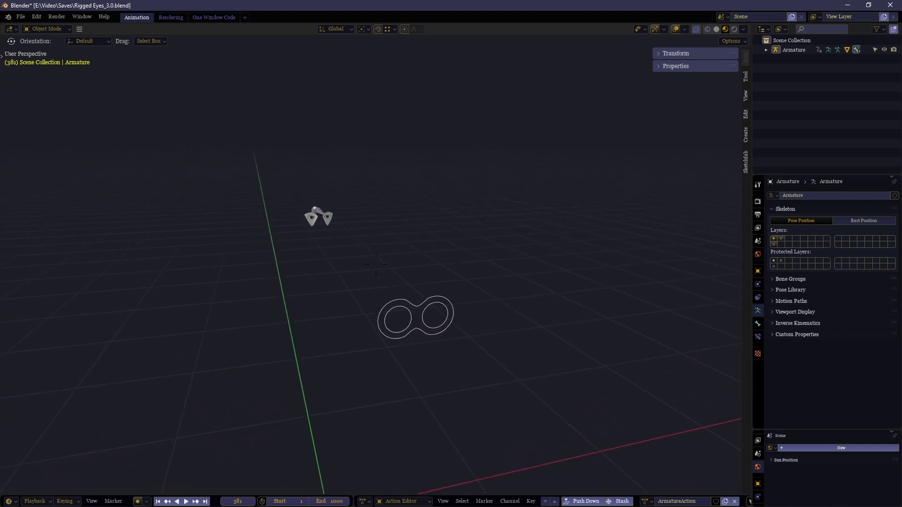
key(w)
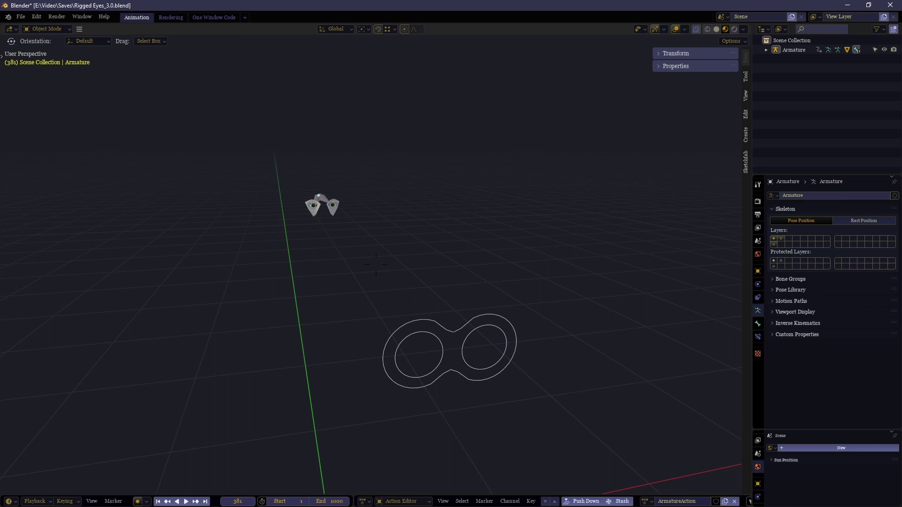
key(w)
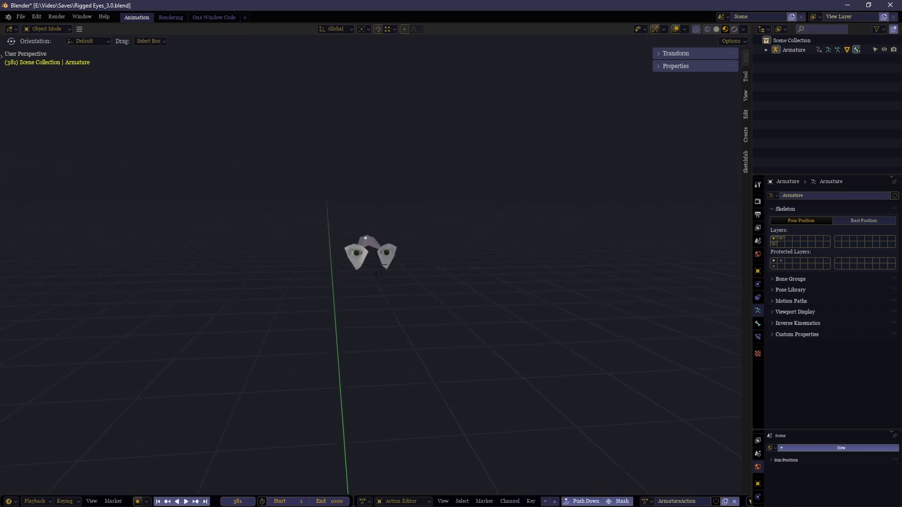
key(w)
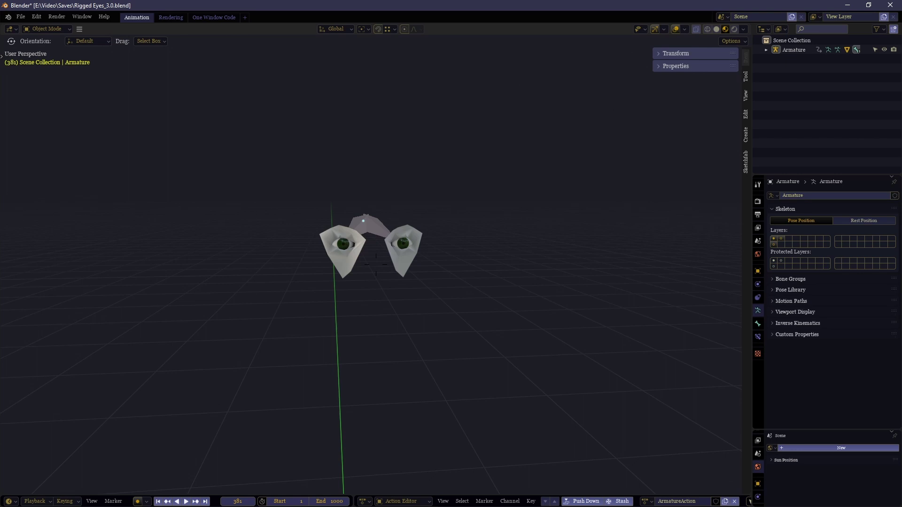
key(s)
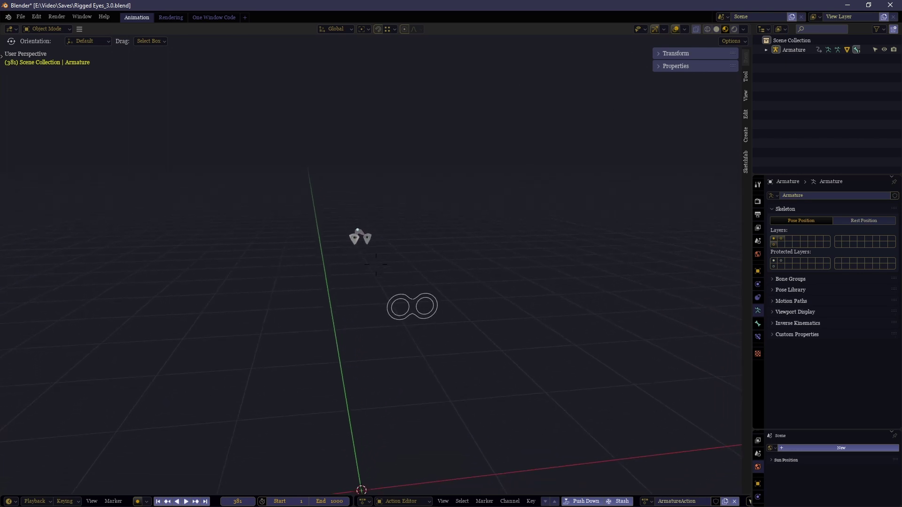
key(w)
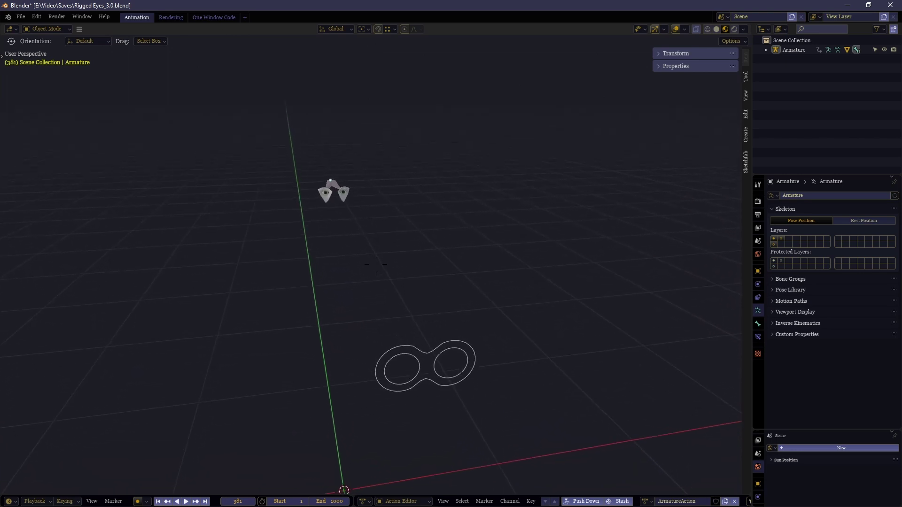
key(a)
key(q)
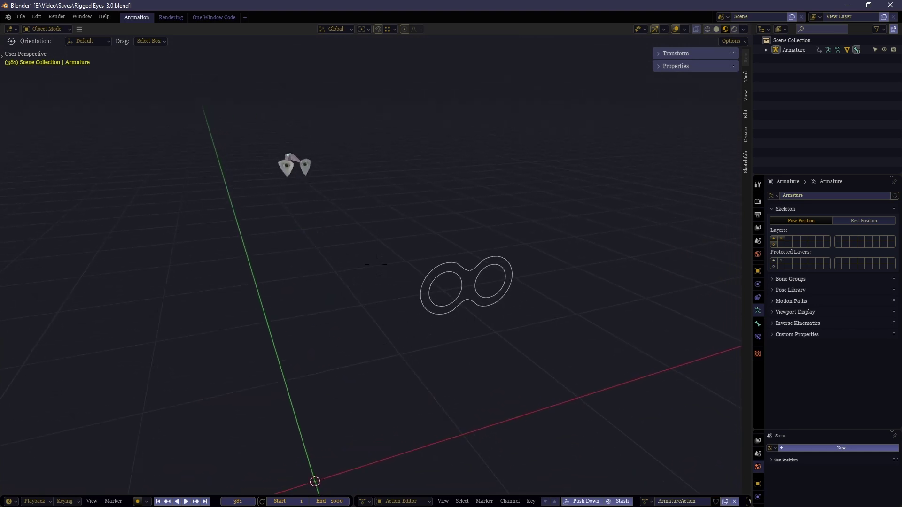
key(w)
Step: Select the eye armature by its target controller and switch it to Pose Mode
click(449, 281)
click(453, 287)
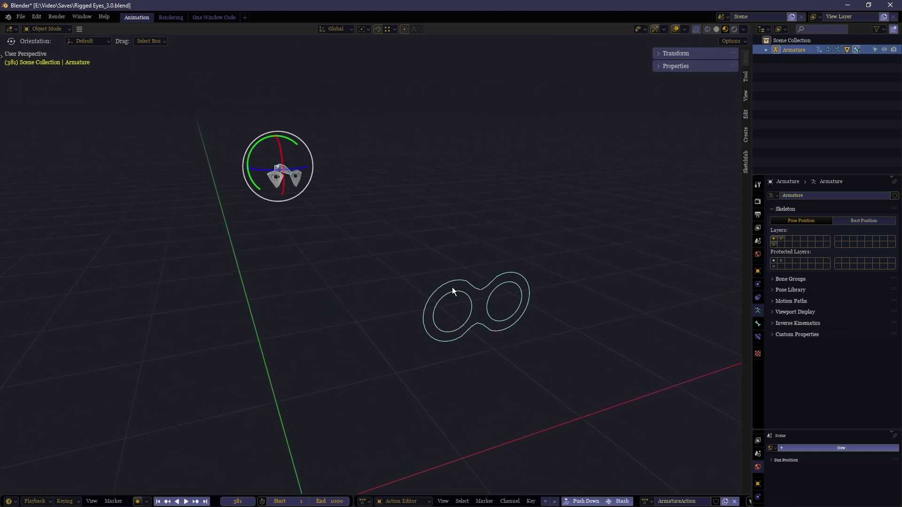
key(ctrl+Tab)
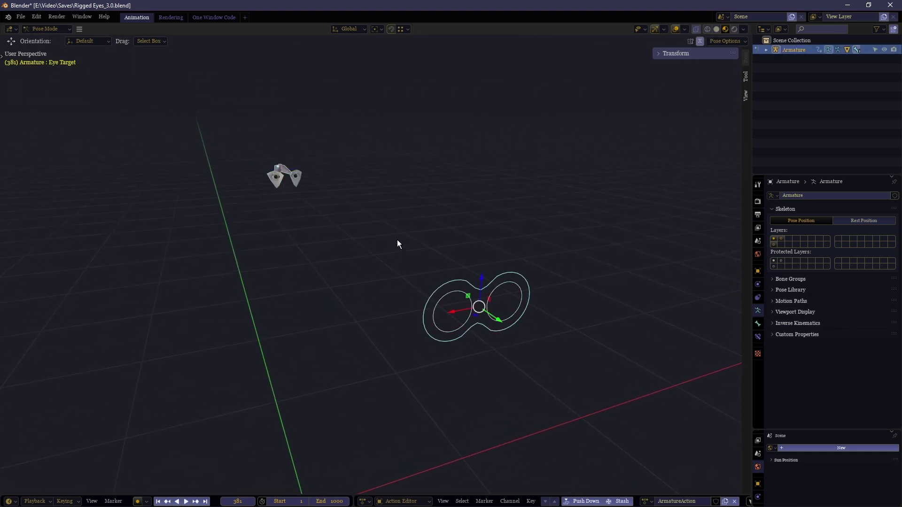
Step: Move the Eye Target bone about -0.88 m along the global Y axis
middle_drag(397, 241, 475, 296)
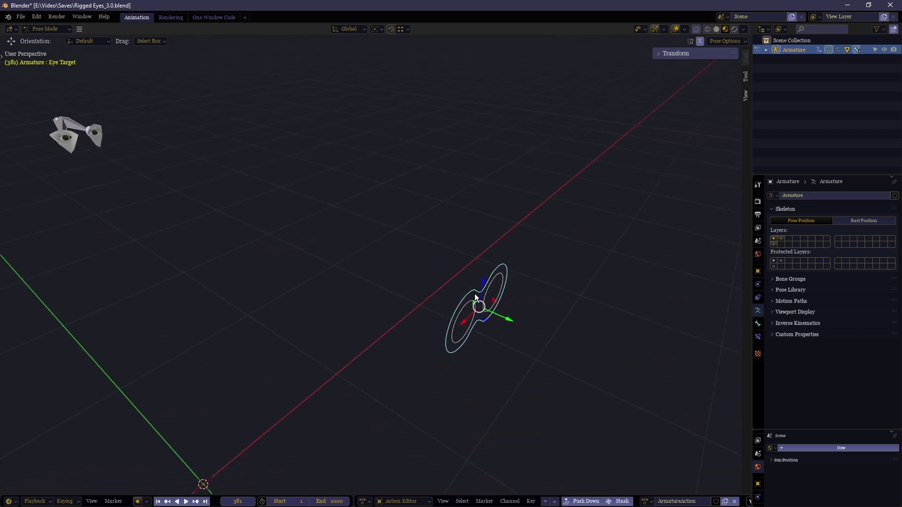
drag(517, 323, 131, 163)
key(KP_Decimal)
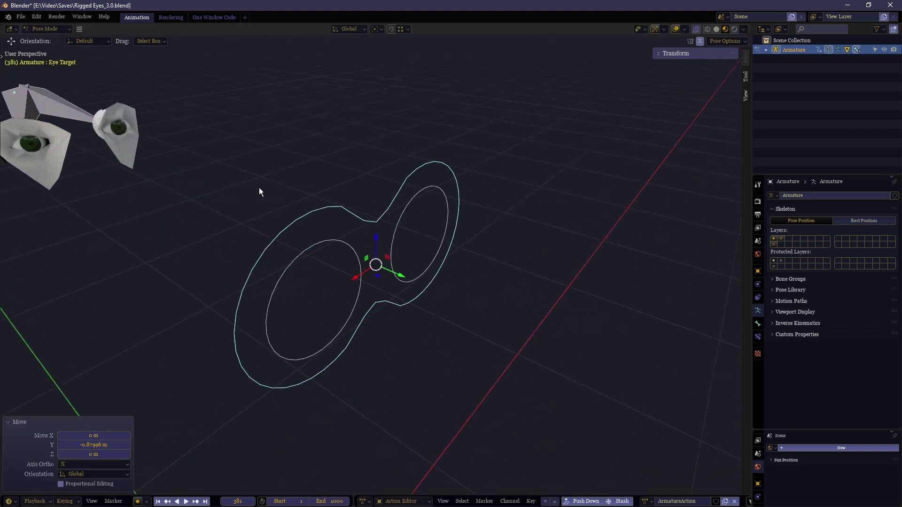
Step: Reposition the Eye Target bone in front of the eyes, moving it only within the horizontal XY plane
key(g)
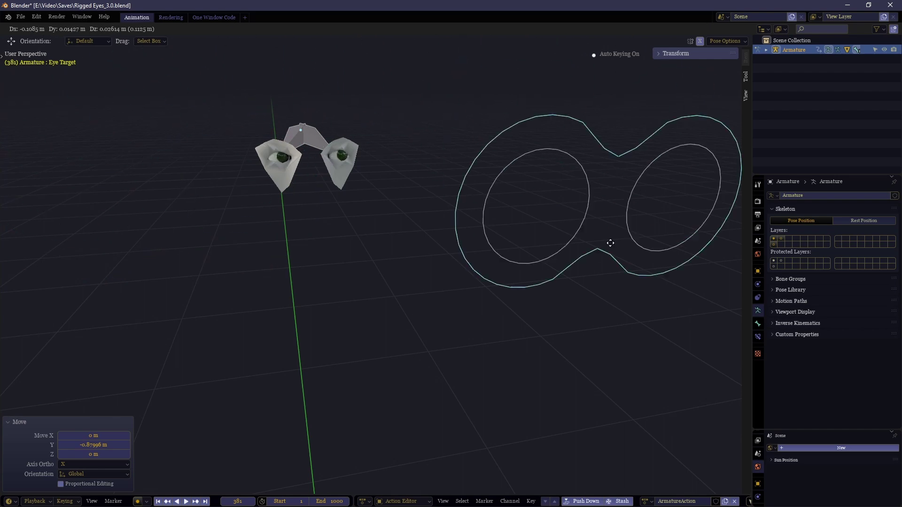
right_click(494, 240)
middle_drag(494, 240, 476, 275)
scroll(376, 266, down, 9)
middle_drag(395, 273, 408, 281)
key(g)
key(shift+z)
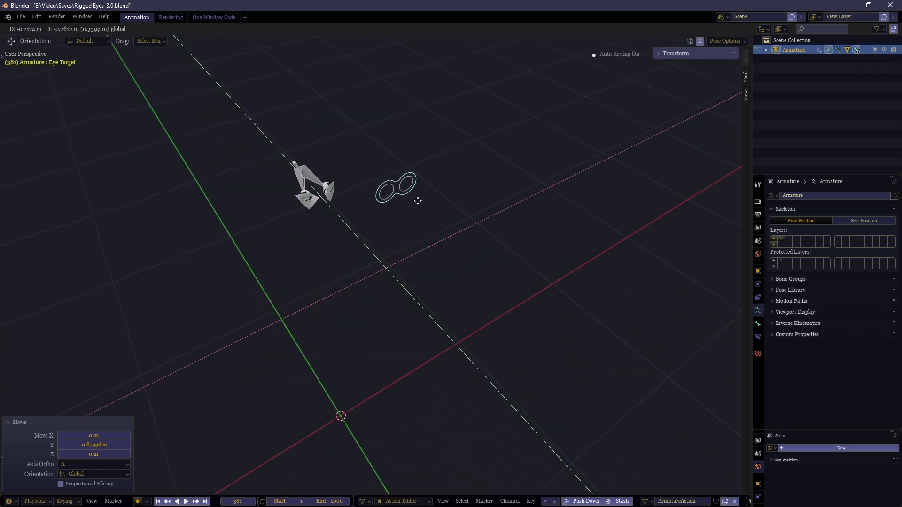
click(370, 239)
key(KP_Decimal)
middle_drag(370, 239, 348, 281)
click(323, 216)
key(g)
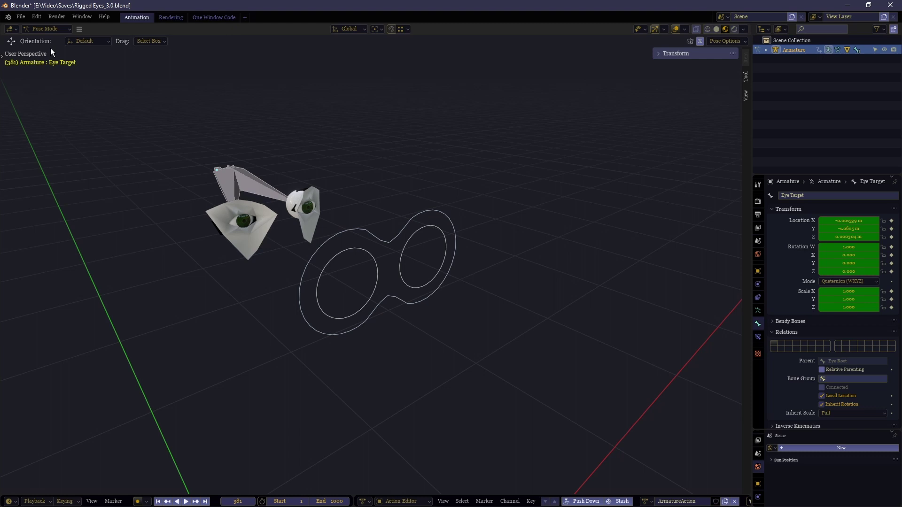
Step: Switch to Object Mode, select the armature together with both eyes, and copy the objects
click(38, 30)
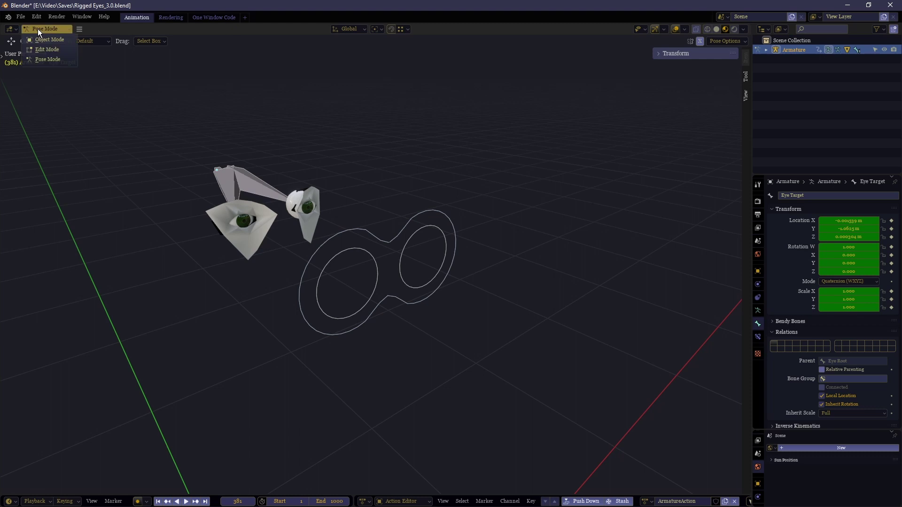
click(42, 42)
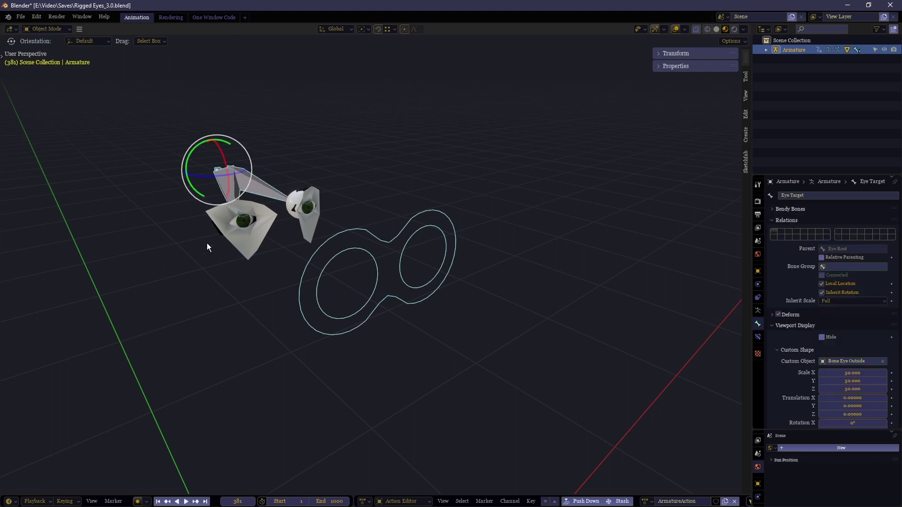
drag(435, 129, 165, 394)
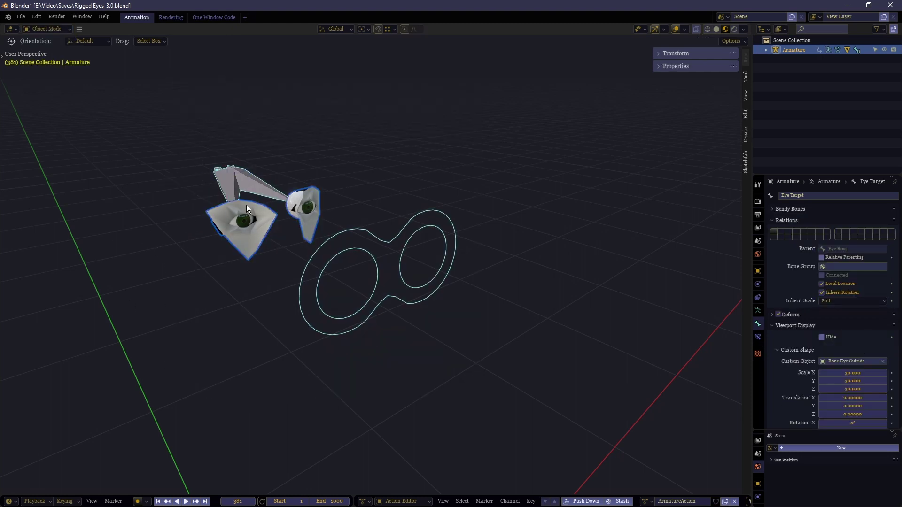
key(ctrl+c)
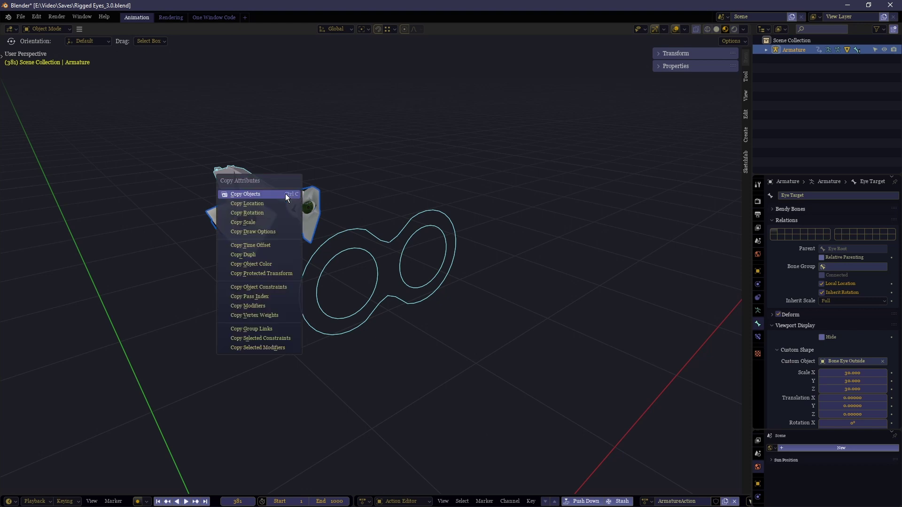
click(259, 195)
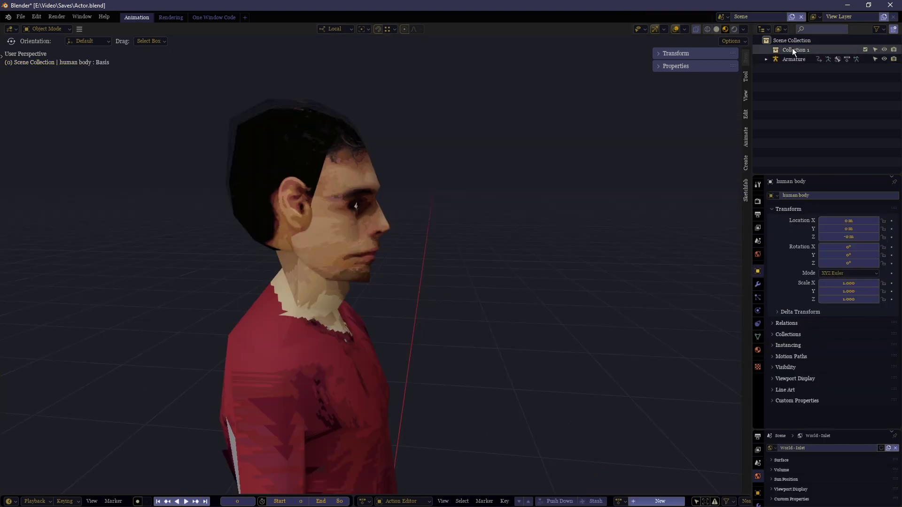
Step: Rename Collection 1 in Actor.blend as eye and paste the copied eye rig objects into it
double_click(791, 49)
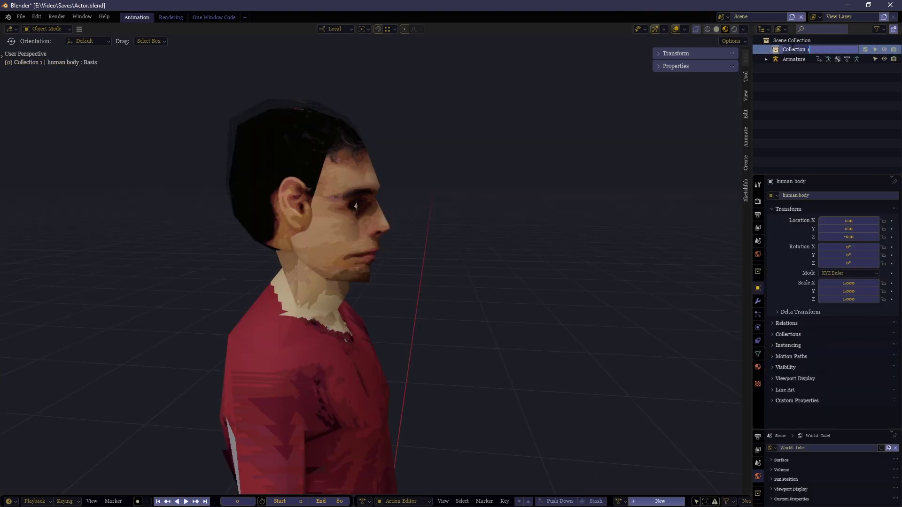
key(Return)
middle_drag(669, 91, 374, 266)
key(ctrl+v)
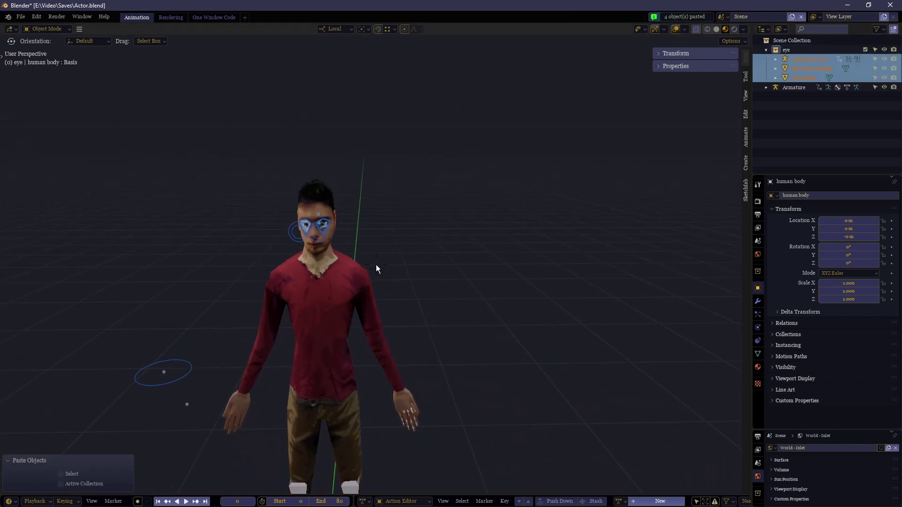
Step: Move the pasted eye rig about -0.5 m along X so it sits beside the character
key(g)
click(509, 272)
middle_drag(362, 297, 381, 263)
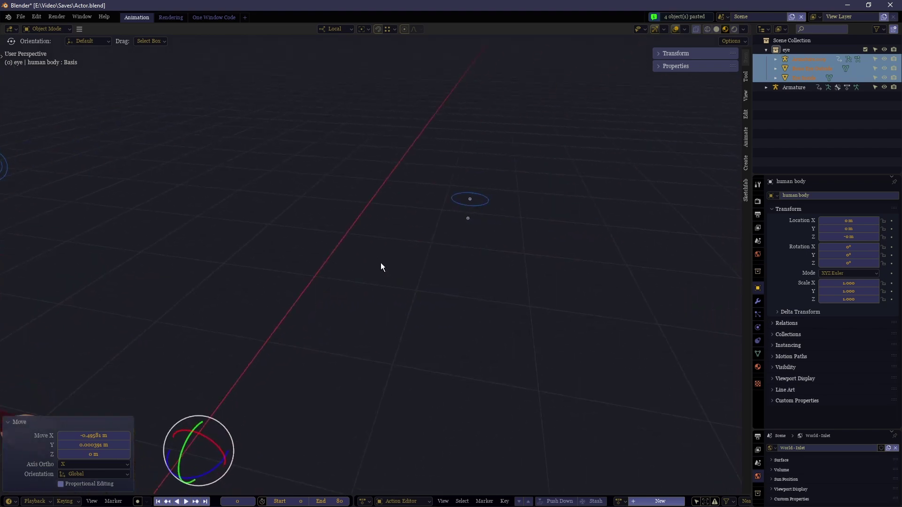
Step: Select the two pasted custom bone shape objects lying apart from the eye rig
drag(489, 217, 430, 296)
key(KP_Decimal)
middle_drag(497, 216, 475, 217)
key(shift+grave)
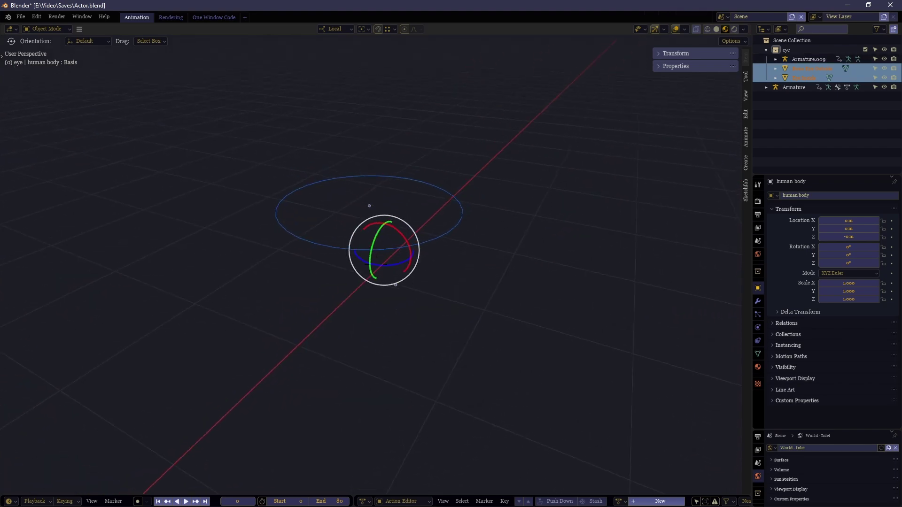
key(s)
key(e)
key(w)
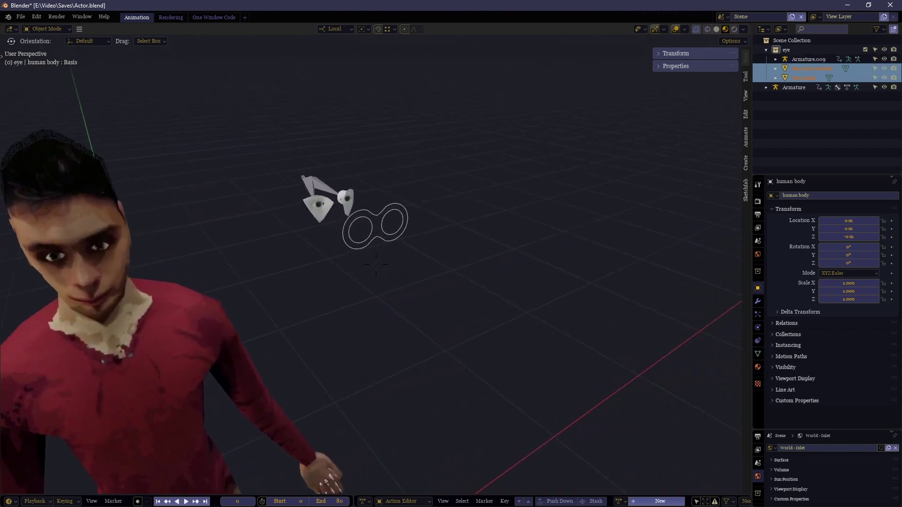
middle_drag(375, 273, 379, 258)
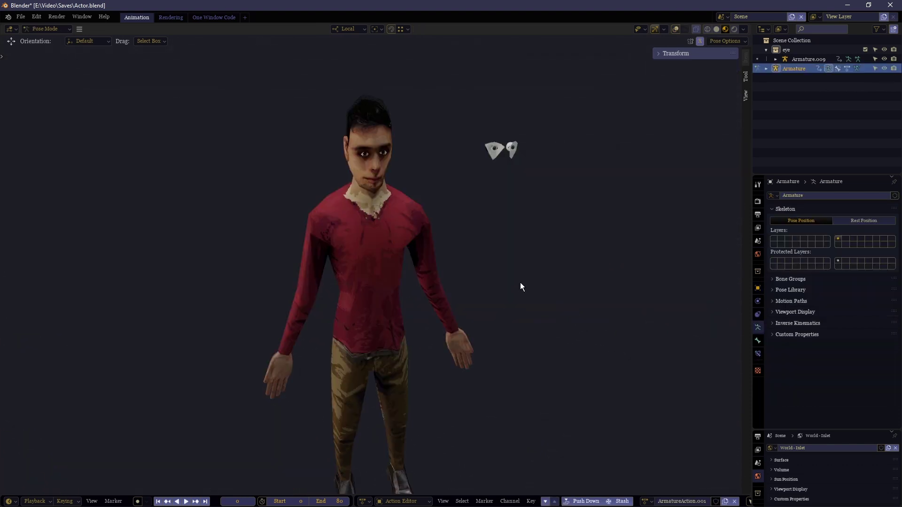
Step: Turn on the viewport overlays to show the character's armature bones in Pose Mode
middle_drag(520, 287, 159, 268)
key(shift+alt+z)
shift+middle_drag(398, 309, 358, 262)
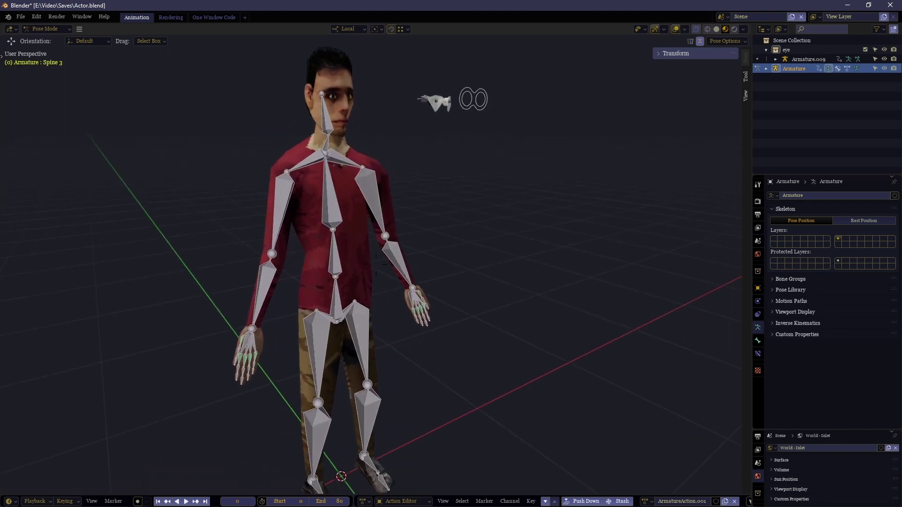
Step: Try rotating the character's Spine 2 bone and Head bone
scroll(358, 262, down, 1)
click(347, 257)
key(r)
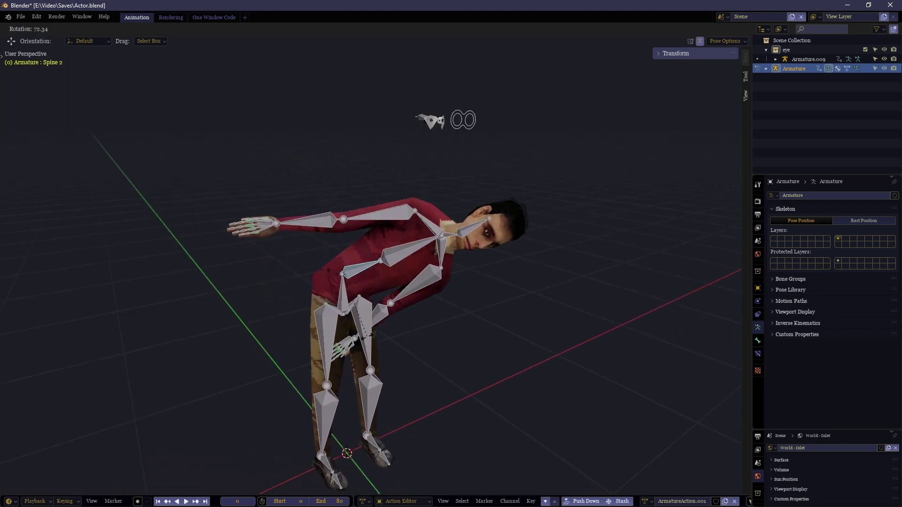
key(Escape)
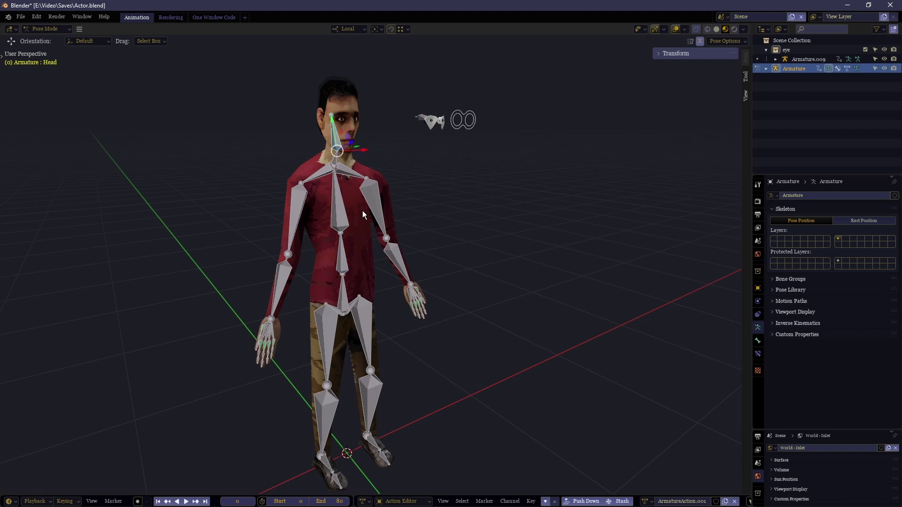
key(r)
key(r)
key(Escape)
Step: Preview the character head's pinned eyelid shape keys one by one, from Upper Lid Up L to Lower Lid Up R
key(shift+grave)
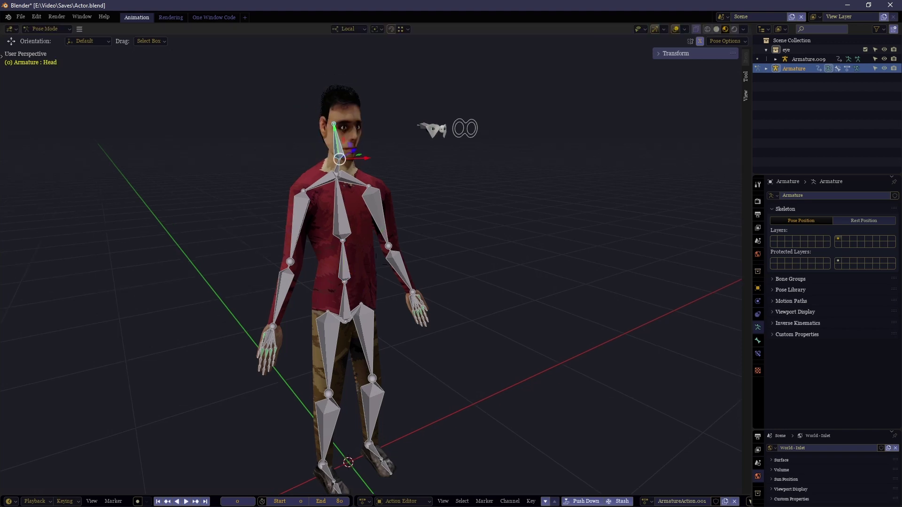
key(KP_Decimal)
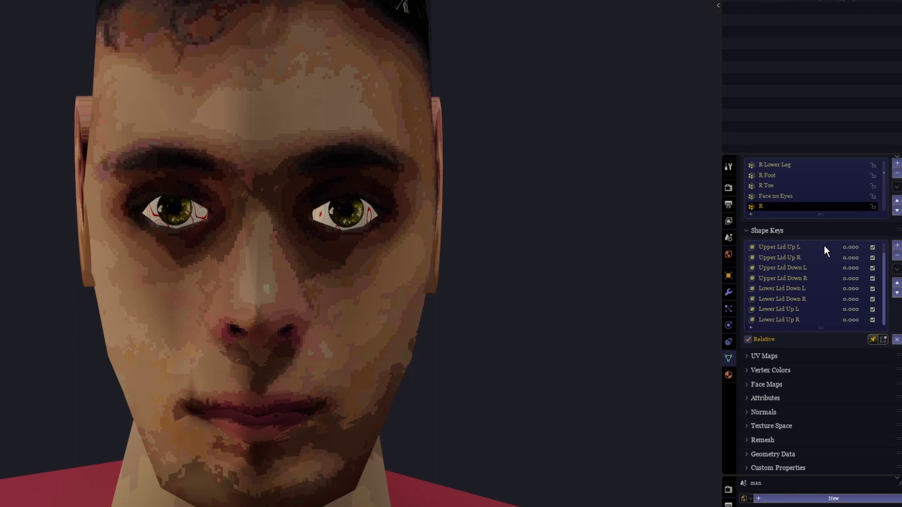
click(824, 247)
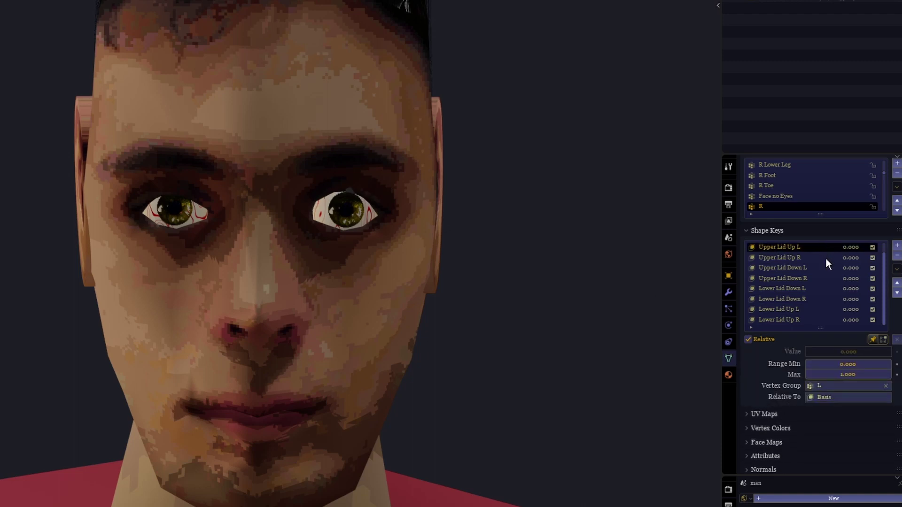
click(826, 259)
click(825, 267)
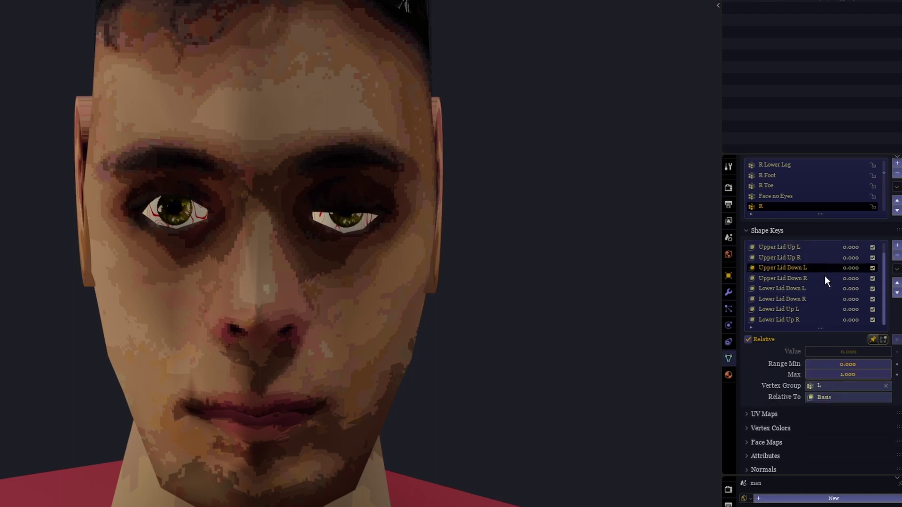
click(827, 279)
click(830, 287)
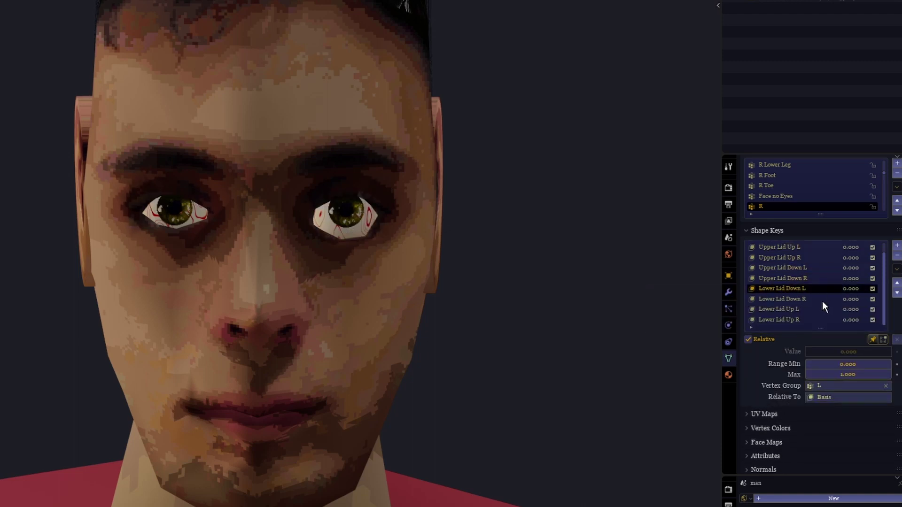
click(822, 300)
click(822, 310)
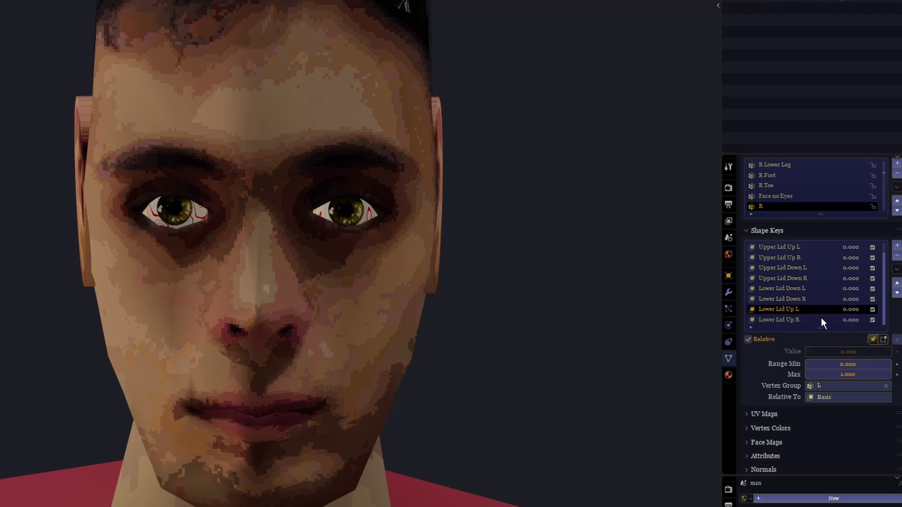
click(821, 318)
Step: Try the head's Upper Lid Down L and Upper Lid Down R shape keys together at about 0.631
drag(857, 255, 817, 247)
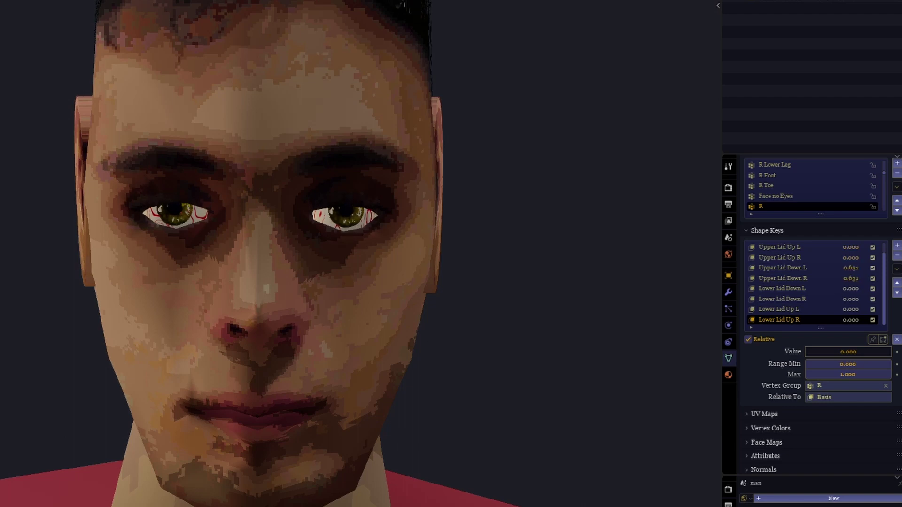
drag(857, 268, 828, 267)
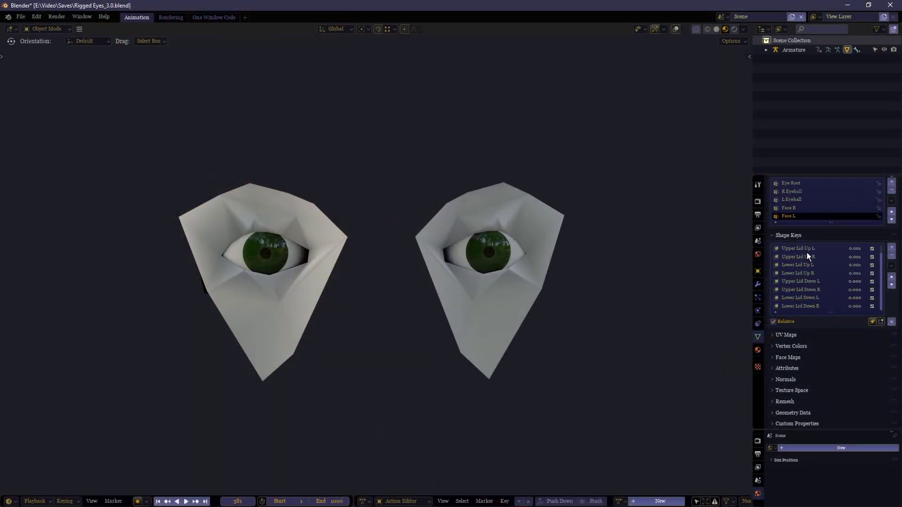
Step: In Rigged Eyes_3.0.blend, preview the standalone eye mesh's upper and lower lid shape keys for both sides
click(807, 250)
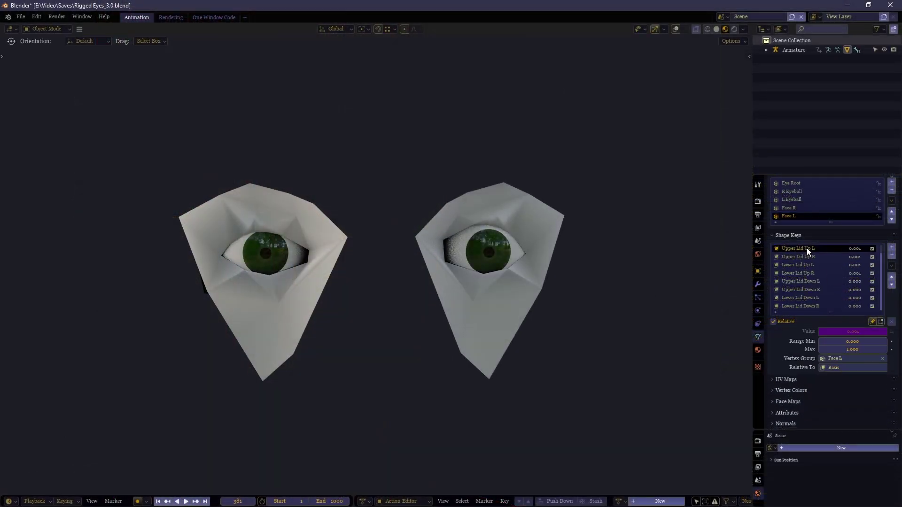
click(826, 265)
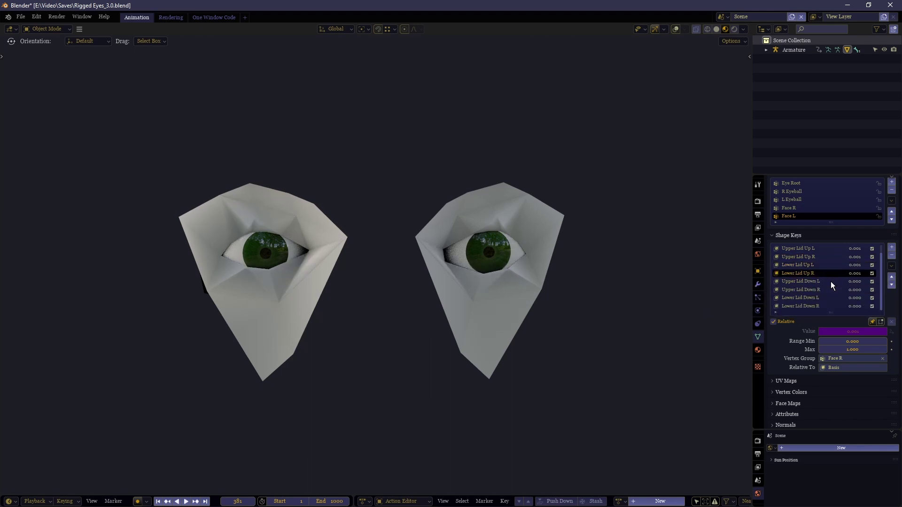
click(830, 288)
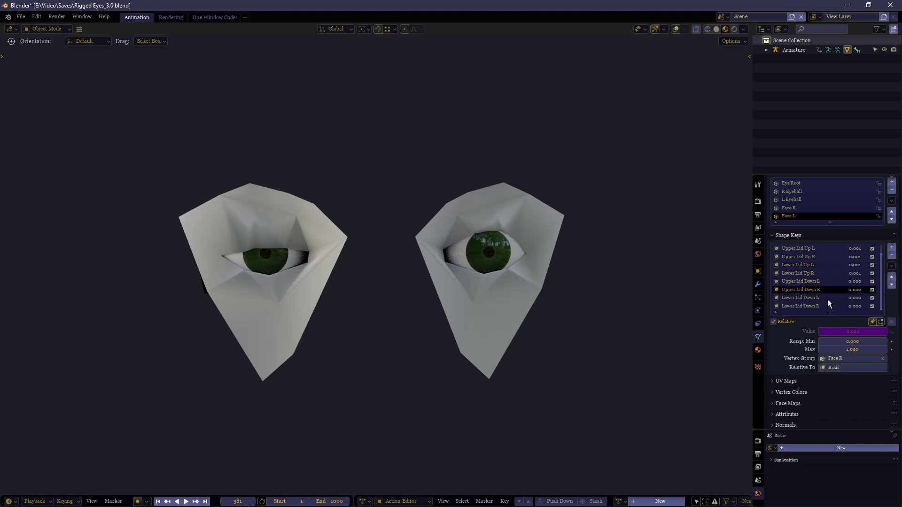
click(827, 299)
click(828, 307)
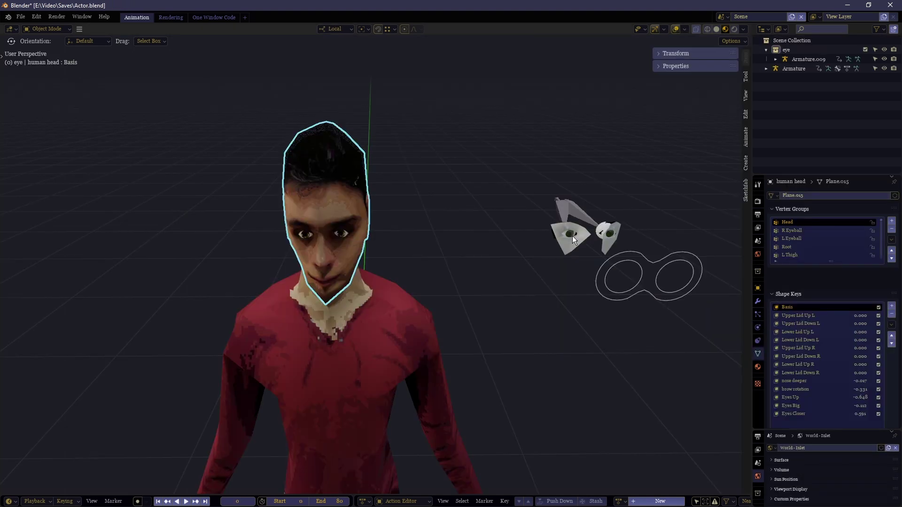
Step: In Actor.blend, select the pasted eye mesh and examine each of its eyelid shape keys from Upper Lid Up L to Lower Lid Down R
click(562, 246)
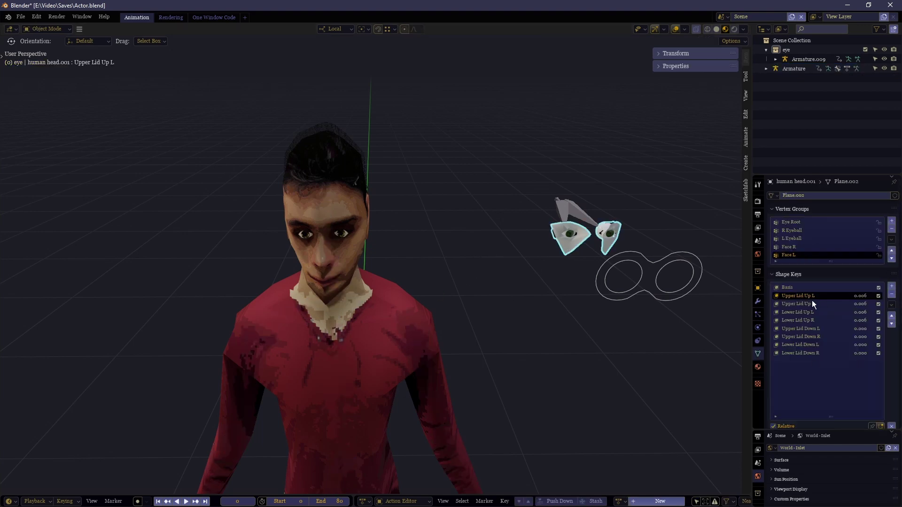
scroll(182, 212, up, 1)
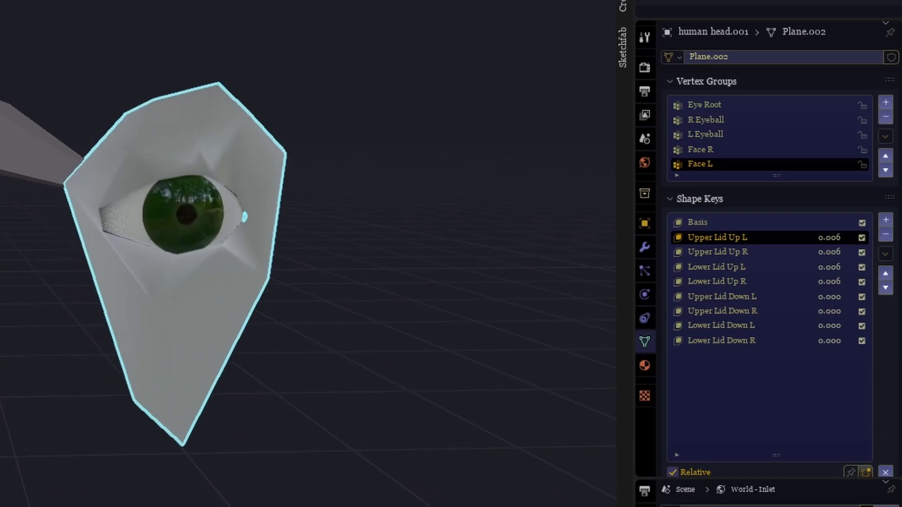
middle_drag(181, 211, 169, 202)
scroll(169, 201, down, 1)
scroll(726, 380, down, 2)
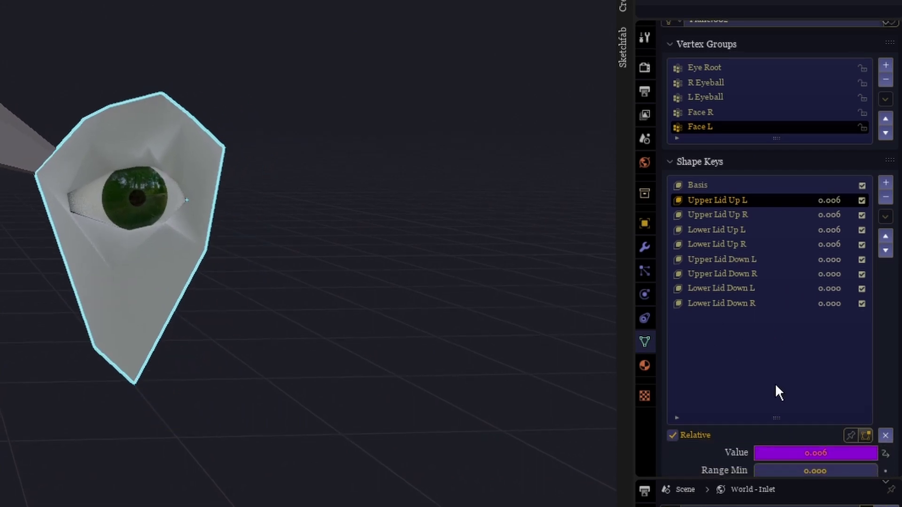
key(Down)
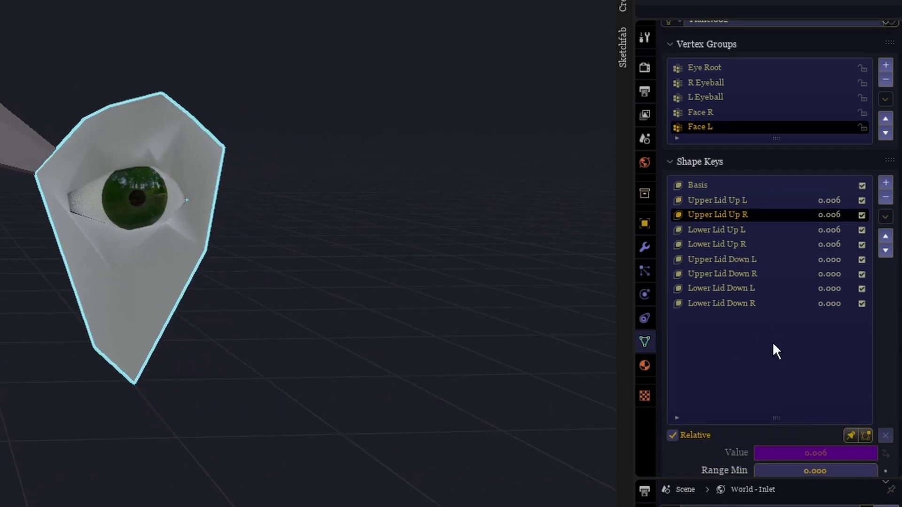
key(Down)
key(Down)
key(Down)
key(Down)
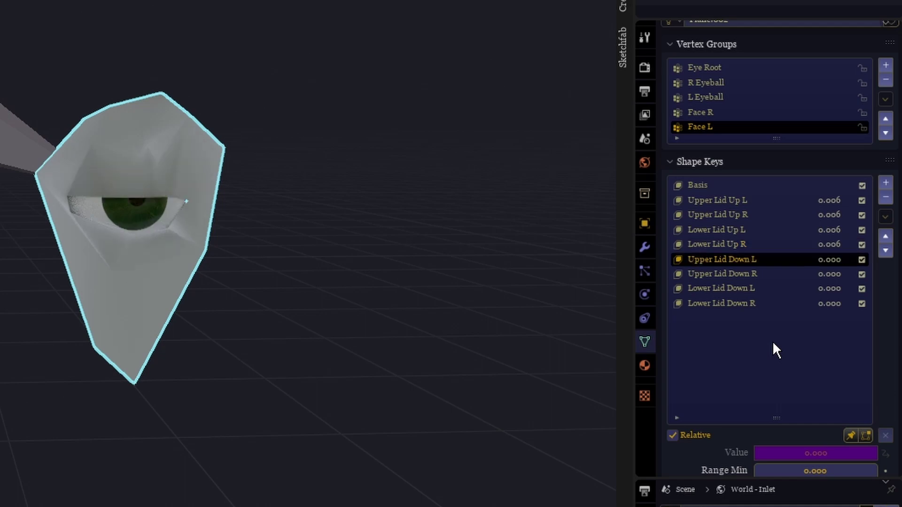
key(Down)
key(Down)
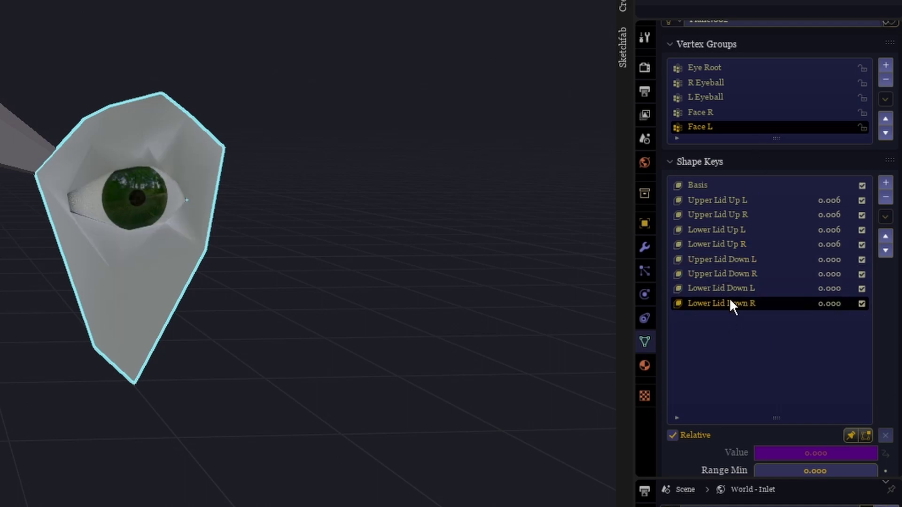
key(shift+grave)
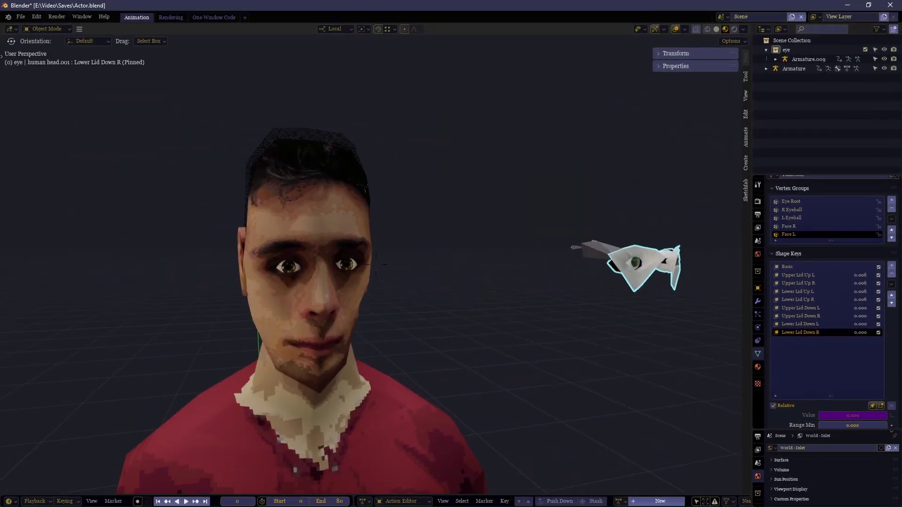
click(375, 264)
middle_drag(395, 281, 354, 320)
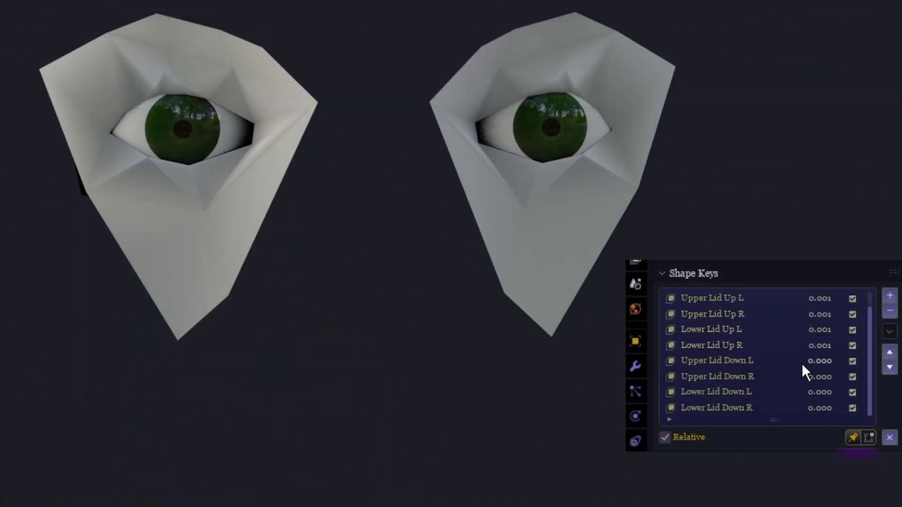
Step: Examine all eight pinned lid shape keys on the original rigged eyes, comparing the Up and Down shapes for L and R
click(728, 299)
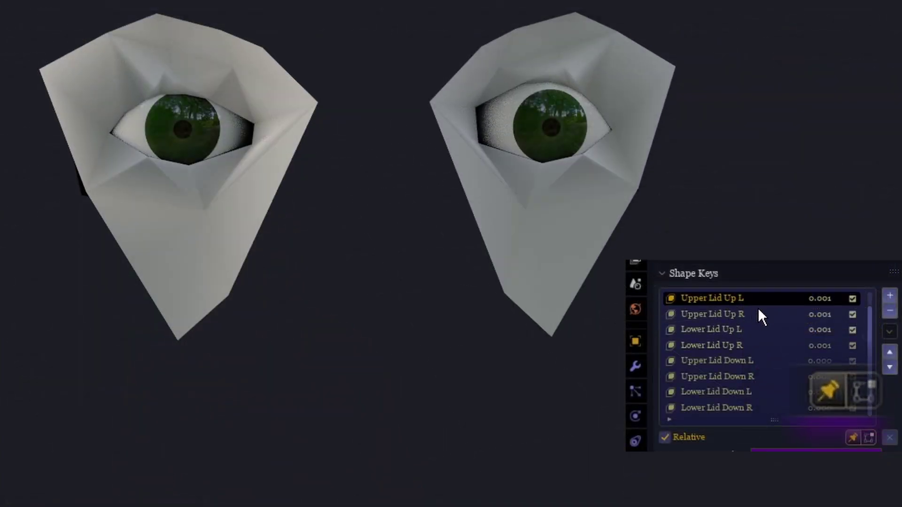
click(757, 313)
click(770, 331)
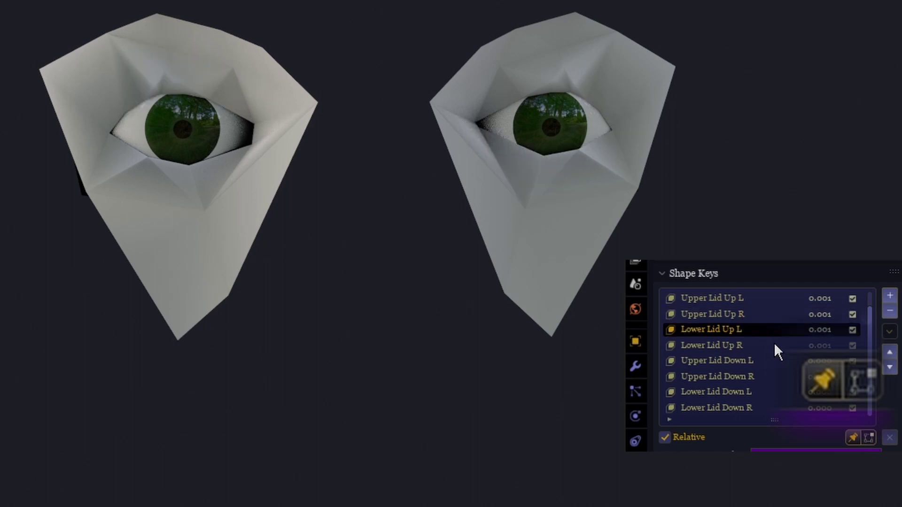
click(774, 346)
click(775, 362)
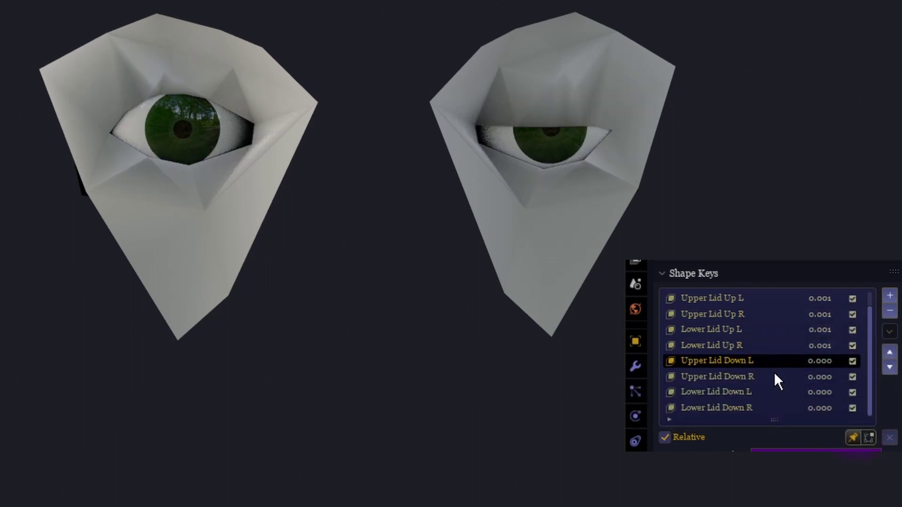
click(775, 375)
click(768, 393)
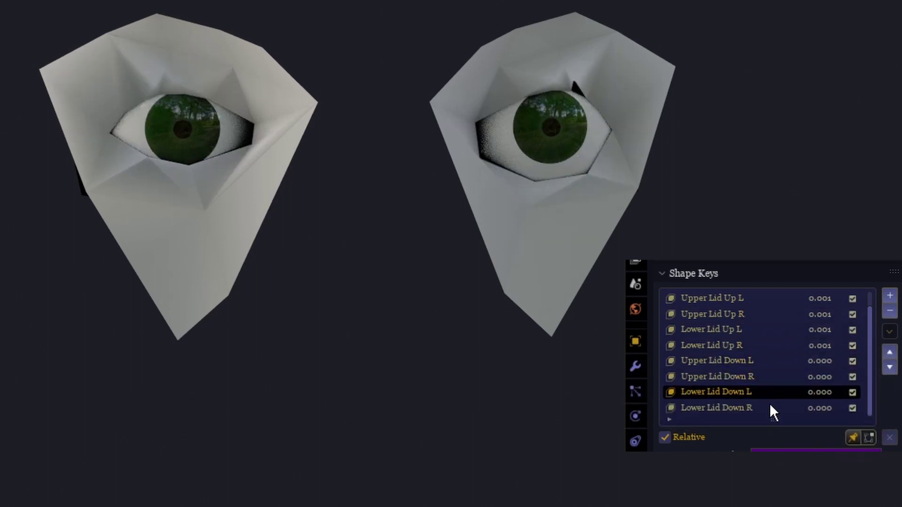
click(770, 407)
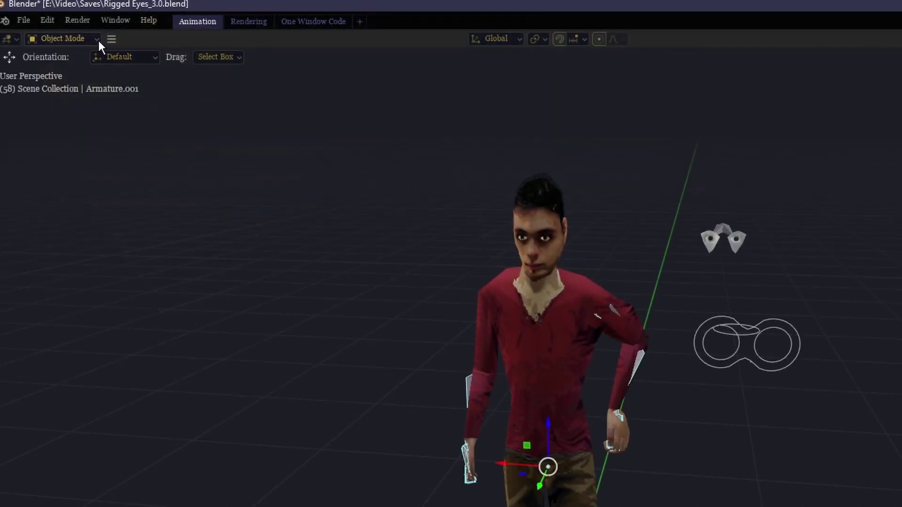
Step: Put the character's armature in Pose Mode and clear all transforms of its selected bones
click(97, 39)
click(64, 85)
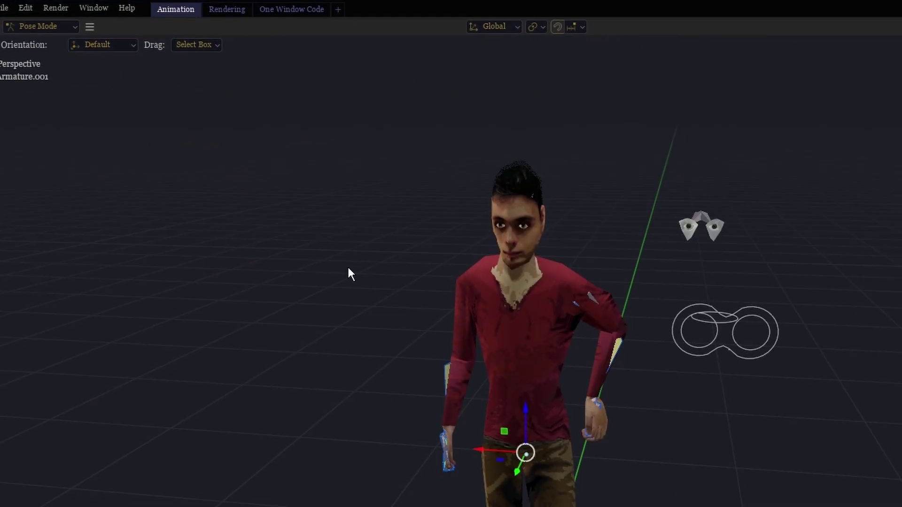
key(F3)
text(clear tra)
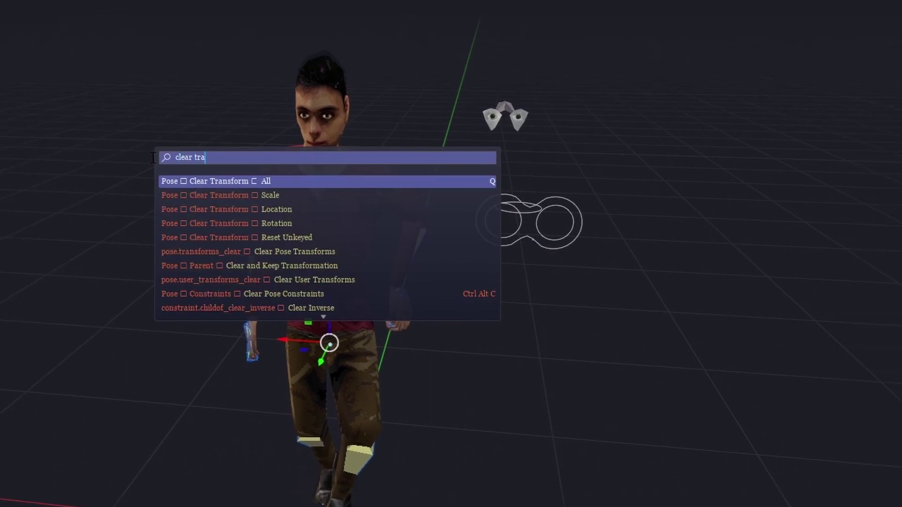
text(nsforms)
key(Down)
key(Down)
key(Down)
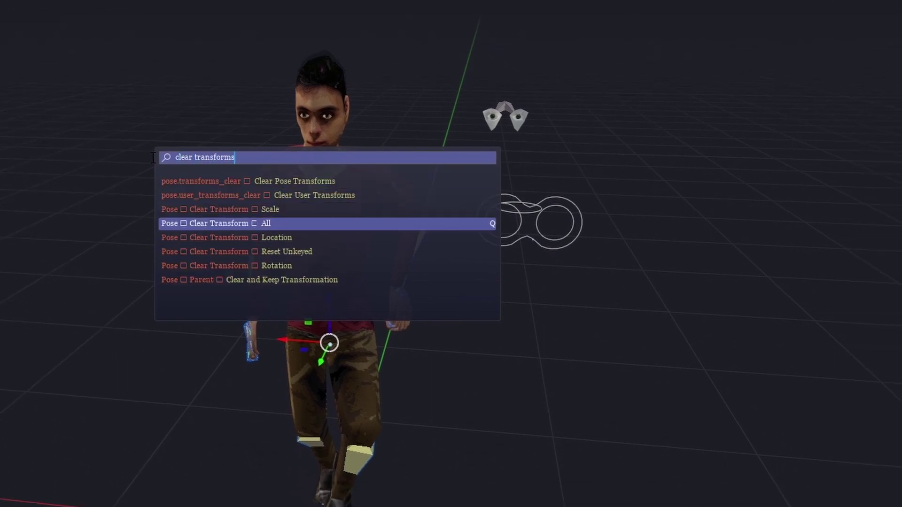
key(Return)
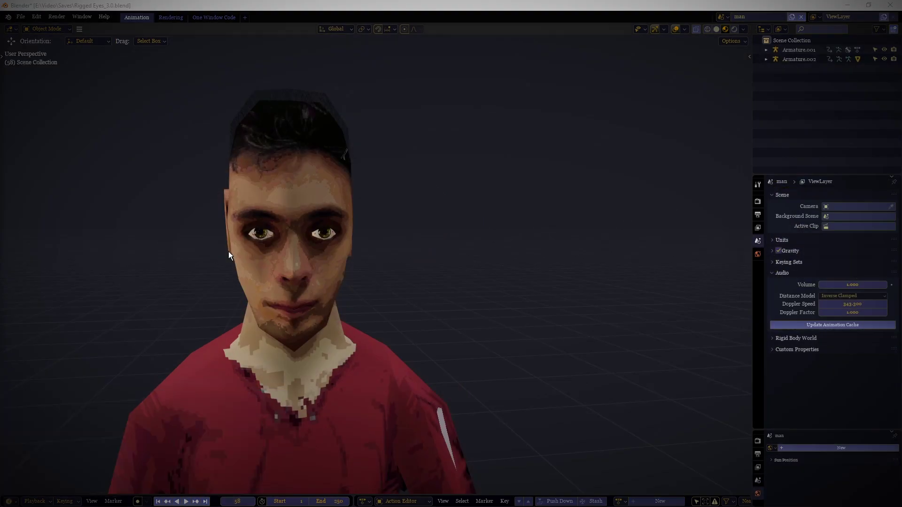
Step: Delete the faces of both existing eyeballs from the character's head mesh and return to Object Mode
click(264, 208)
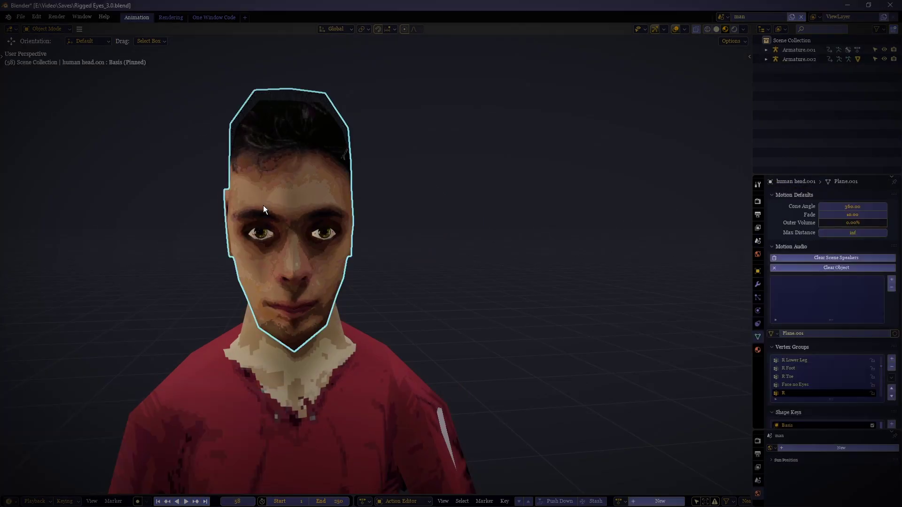
key(Tab)
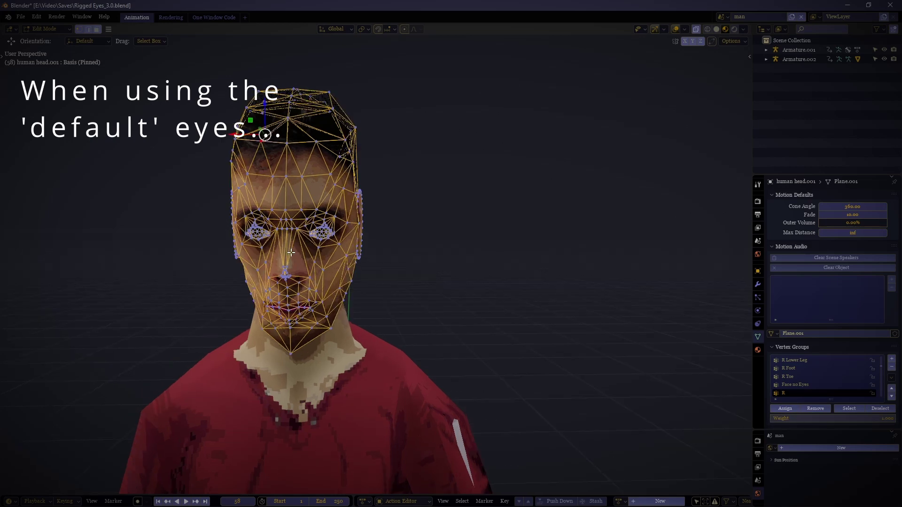
scroll(291, 253, up, 8)
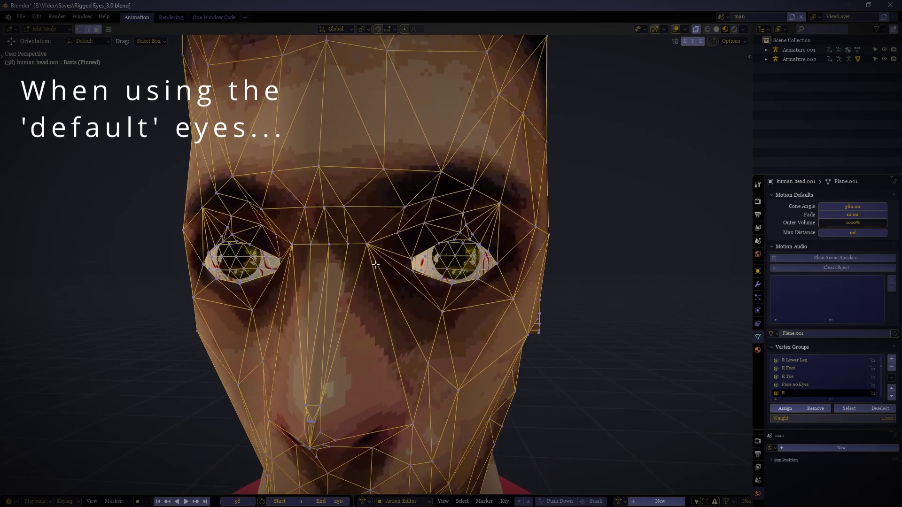
key(3)
click(247, 261)
key(l)
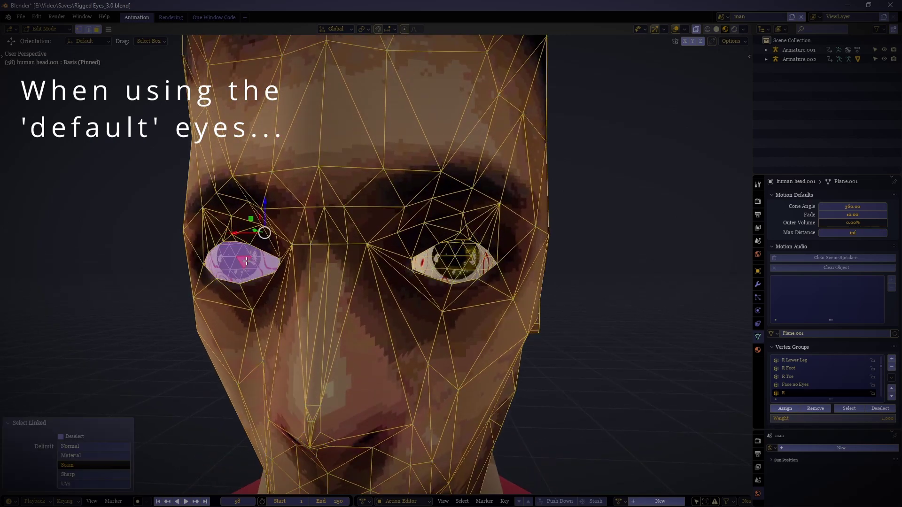
key(l)
middle_drag(242, 258, 284, 260)
key(x)
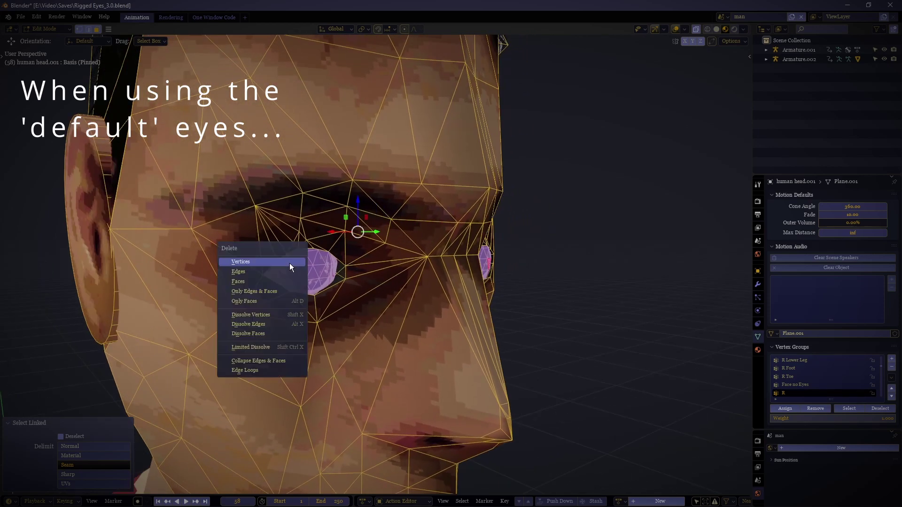
click(266, 279)
key(Tab)
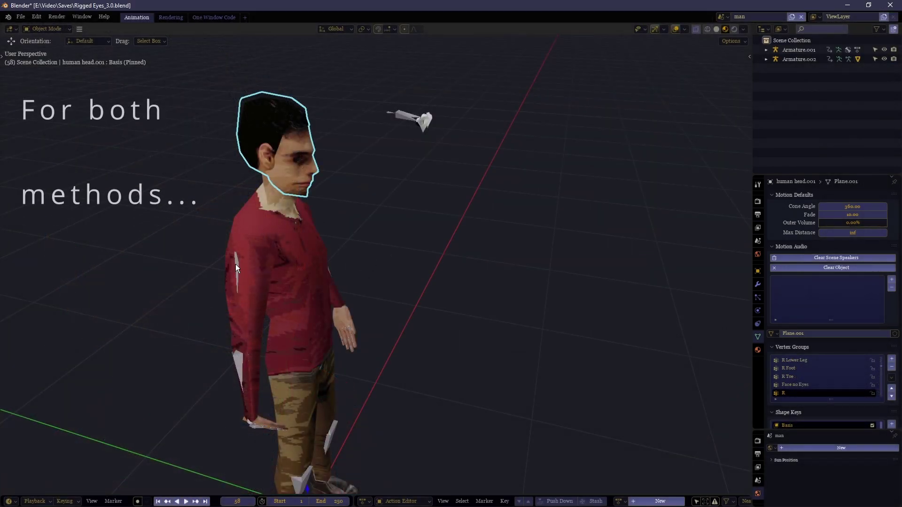
Step: Snap the 3D cursor to the origin of the character's armature and clear the selection
click(235, 264)
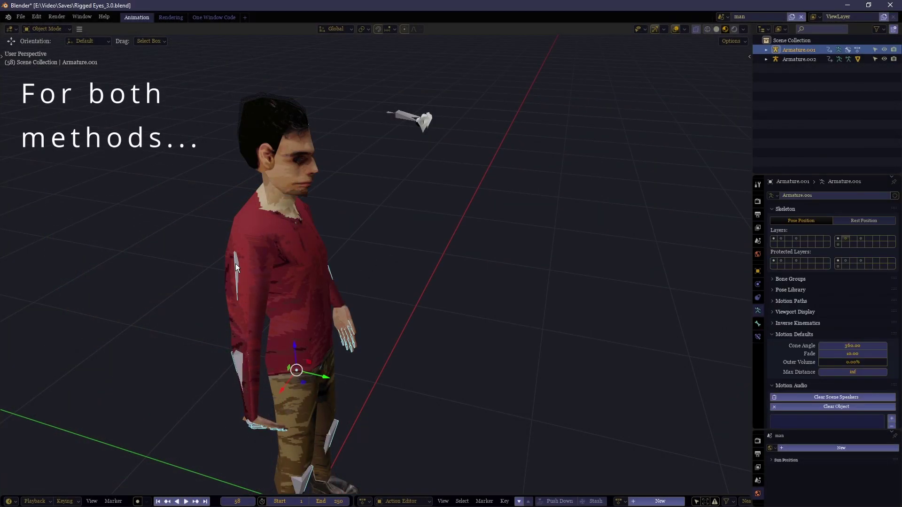
scroll(236, 263, down, 3)
key(shift+s)
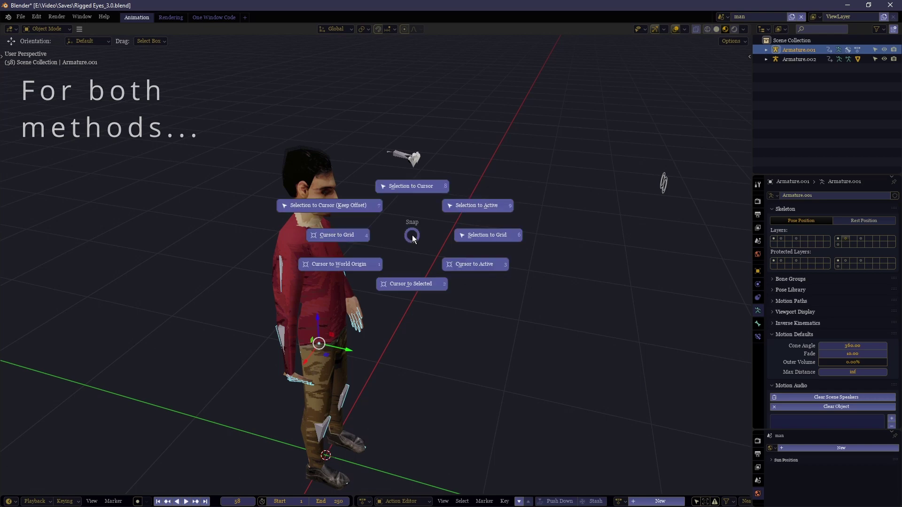
click(415, 281)
key(alt+a)
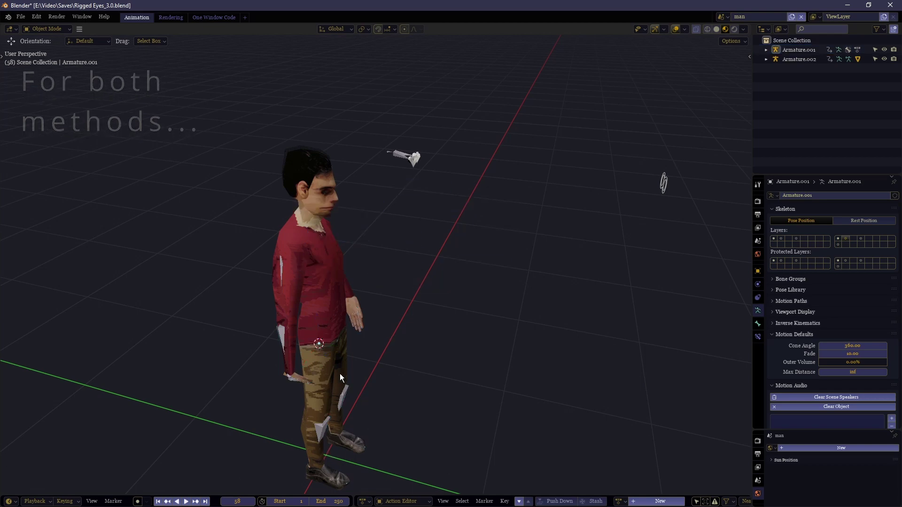
Step: Select the eye armature and snap it to the 3D cursor at the character armature's origin
click(393, 154)
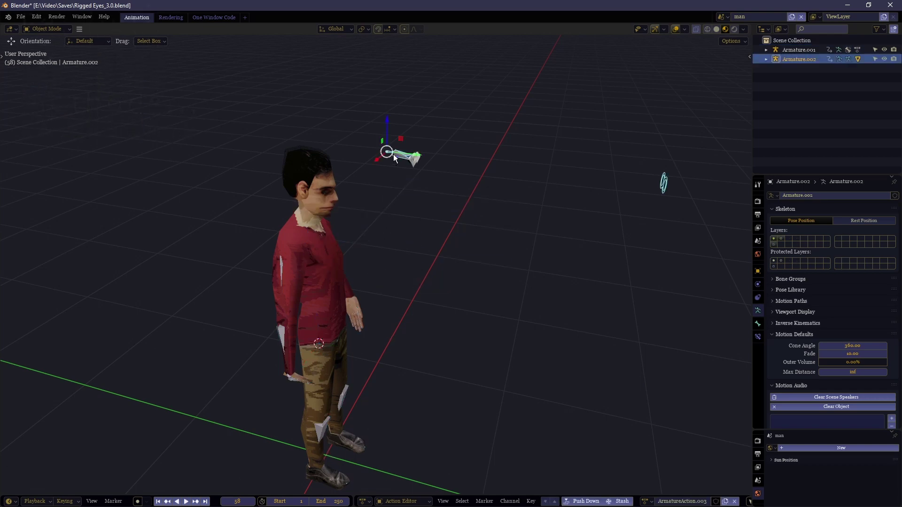
key(g)
right_click(408, 264)
key(shift+s)
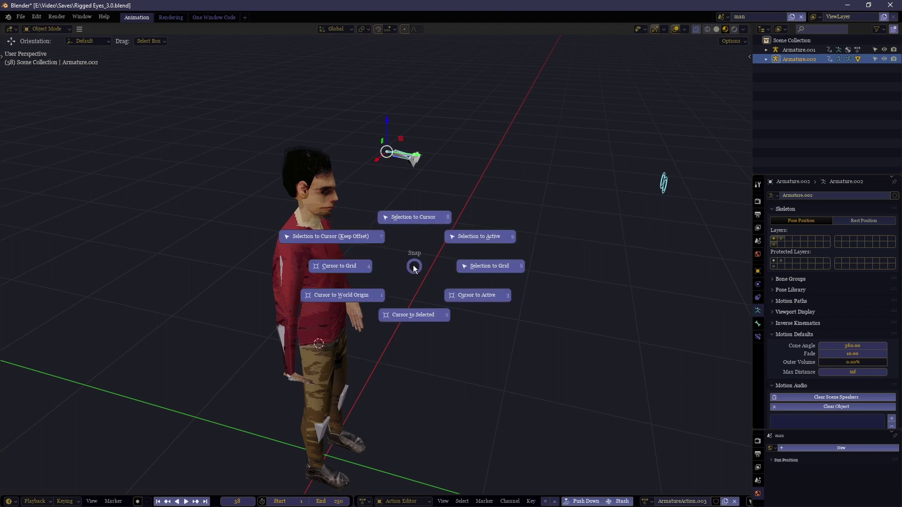
click(424, 221)
Step: Put the eye armature in Pose Mode and raise its Eye Root bone along global Z to the character's eye height
middle_drag(400, 251, 355, 272)
key(shift+grave)
click(43, 31)
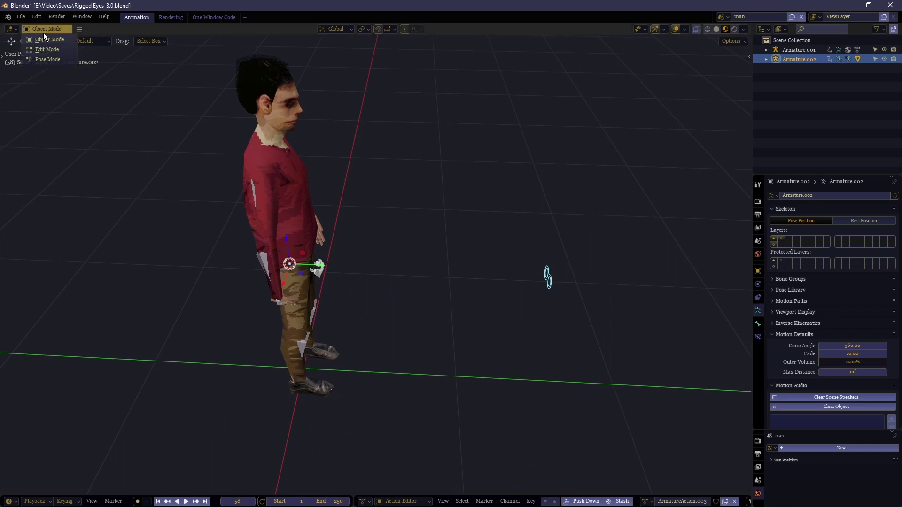
click(48, 59)
click(307, 266)
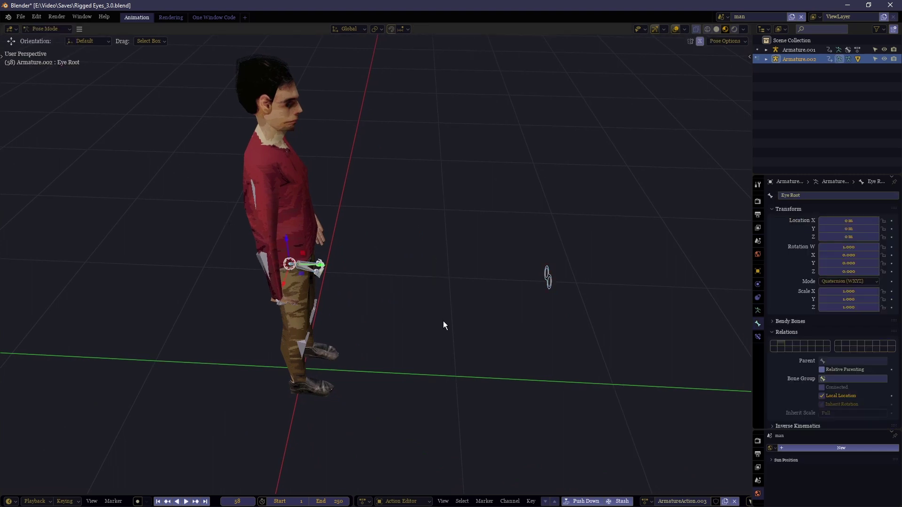
key(g)
key(z)
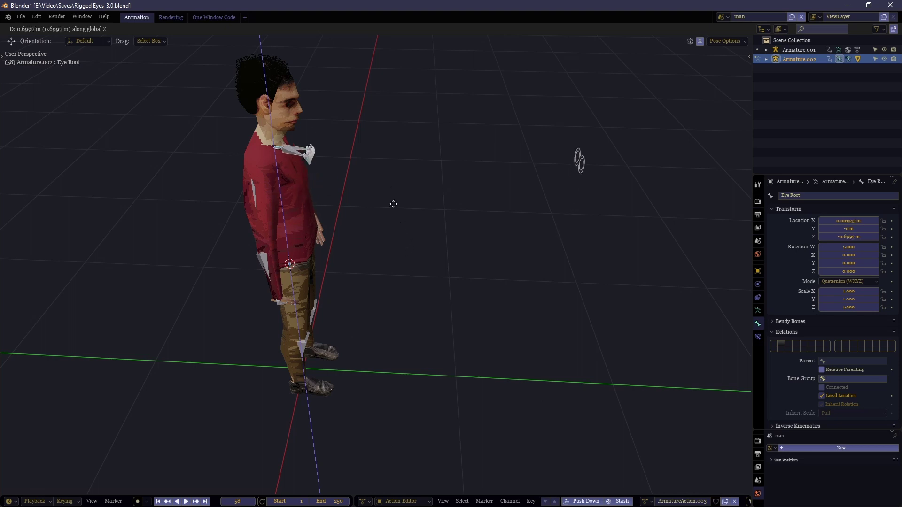
click(382, 159)
Step: Reposition the Eye Root bone in Pose Mode to bring the eyeballs towards the head's sockets, finishing with a move along Y
key(ctrl+Tab)
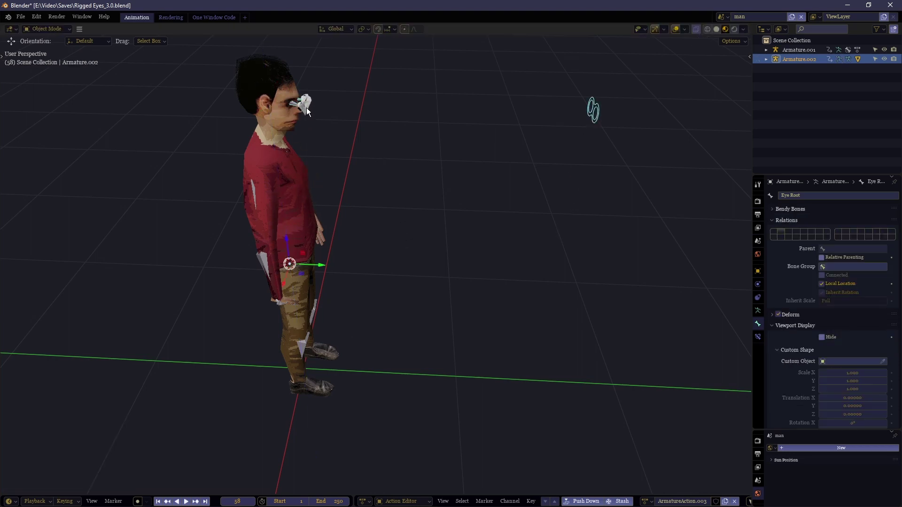
key(ctrl+Tab)
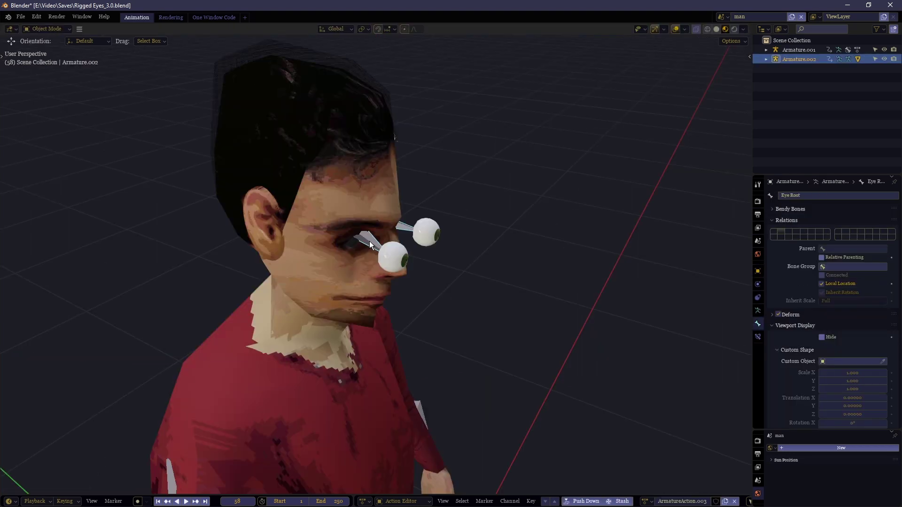
key(ctrl+Tab)
key(g)
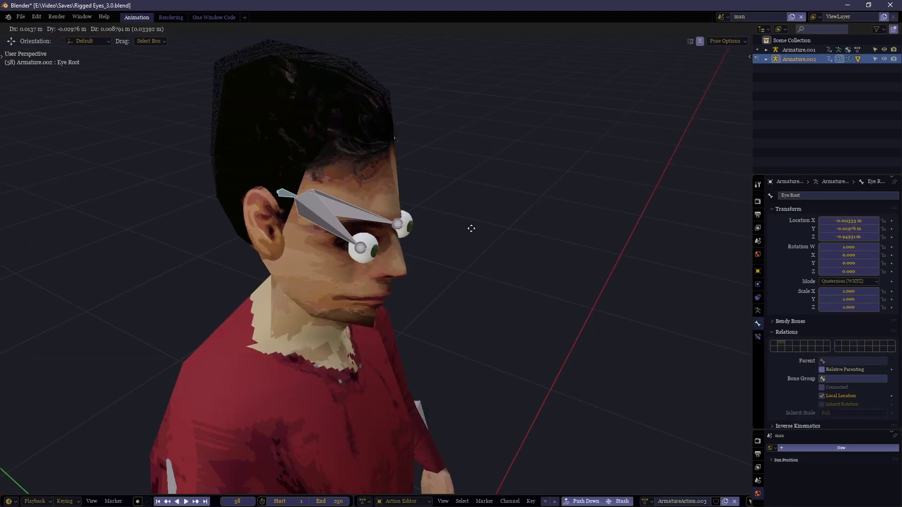
click(462, 213)
middle_drag(463, 214, 430, 210)
key(g)
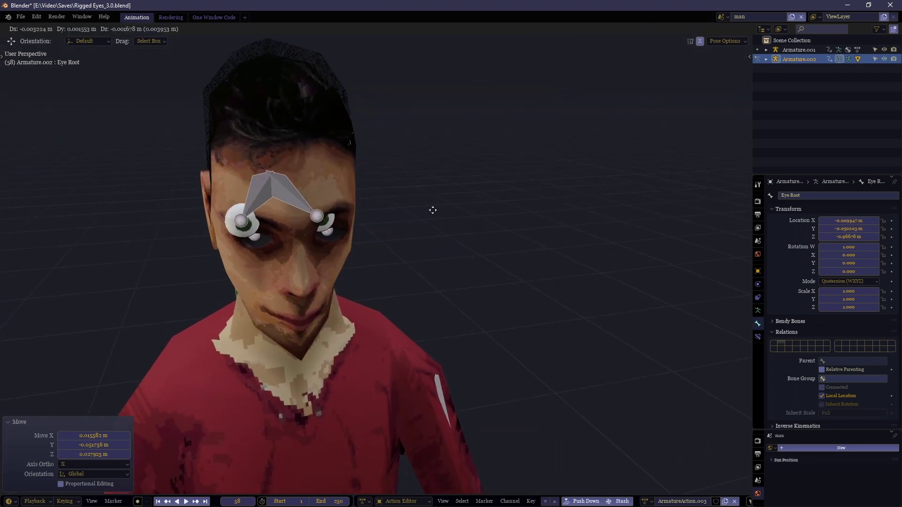
click(445, 238)
middle_drag(446, 239, 393, 322)
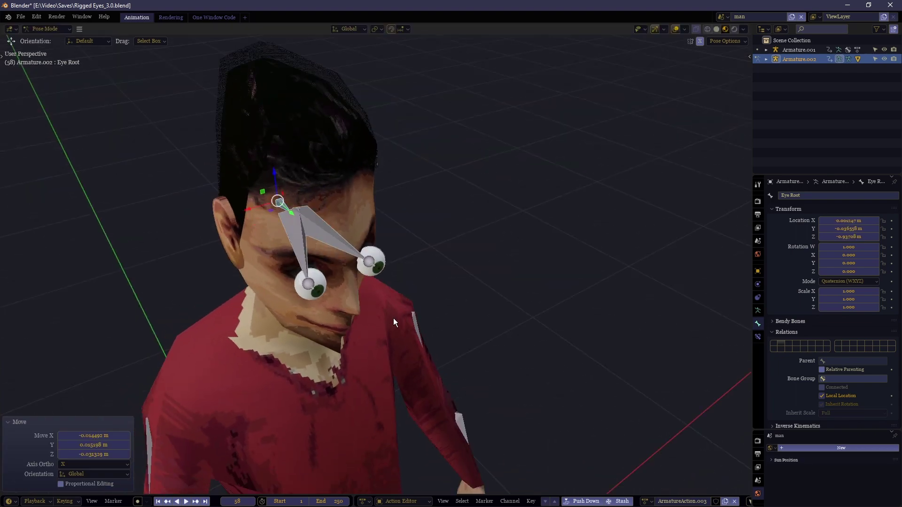
key(g)
key(y)
click(299, 215)
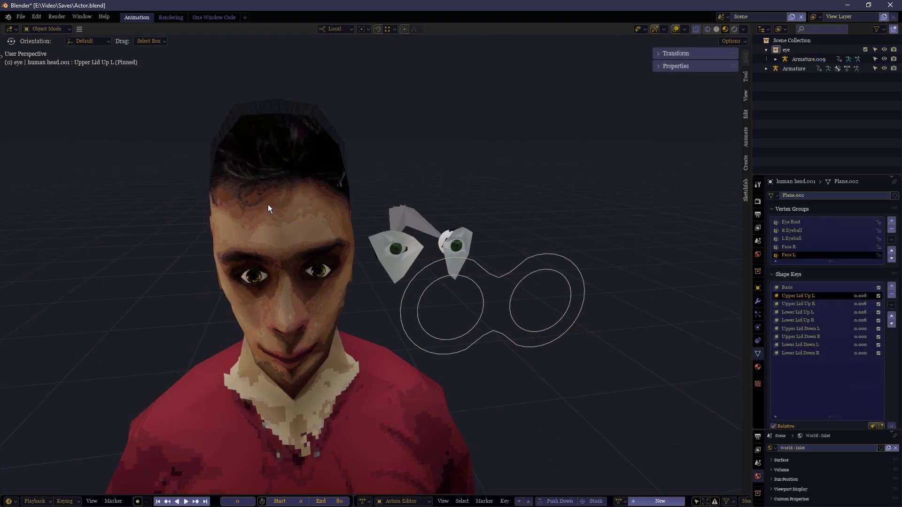
Step: In Actor.blend, join the character's head mesh into the rigged eye mesh
click(267, 205)
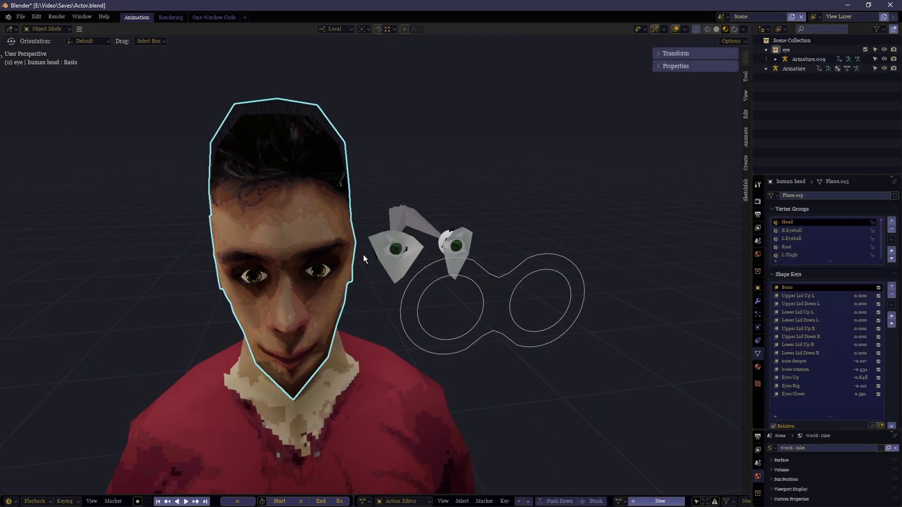
shift+click(388, 257)
right_click(388, 256)
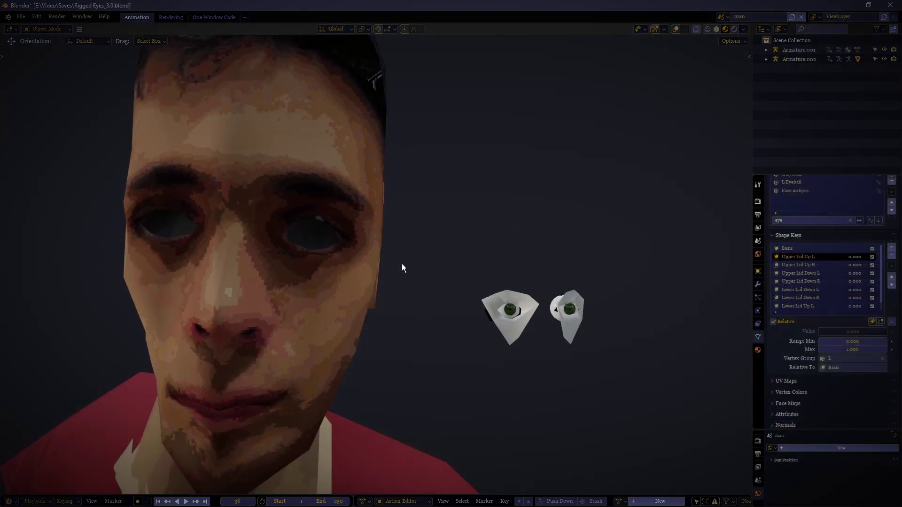
Step: In Rigged Eyes_3.0.blend, unpin the head's Upper Lid Down L shape key and set its value to 1.000
key(Down)
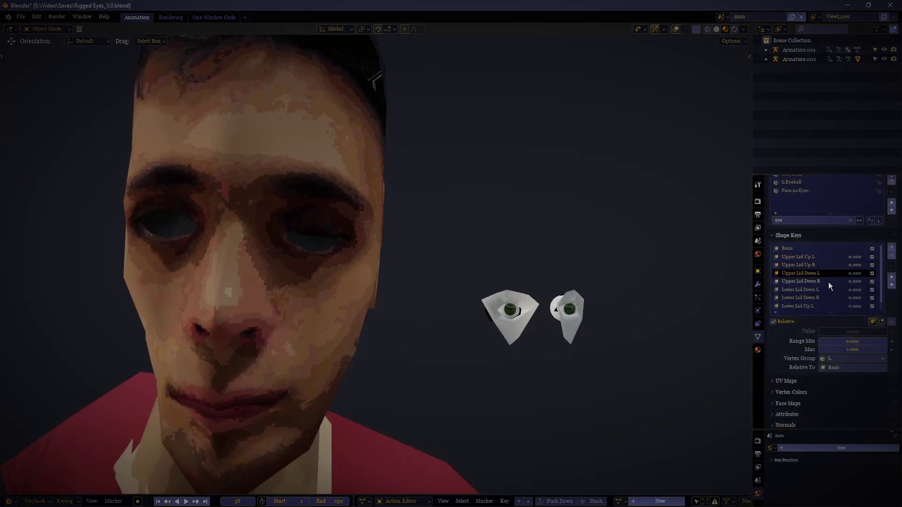
click(871, 323)
drag(819, 332, 887, 331)
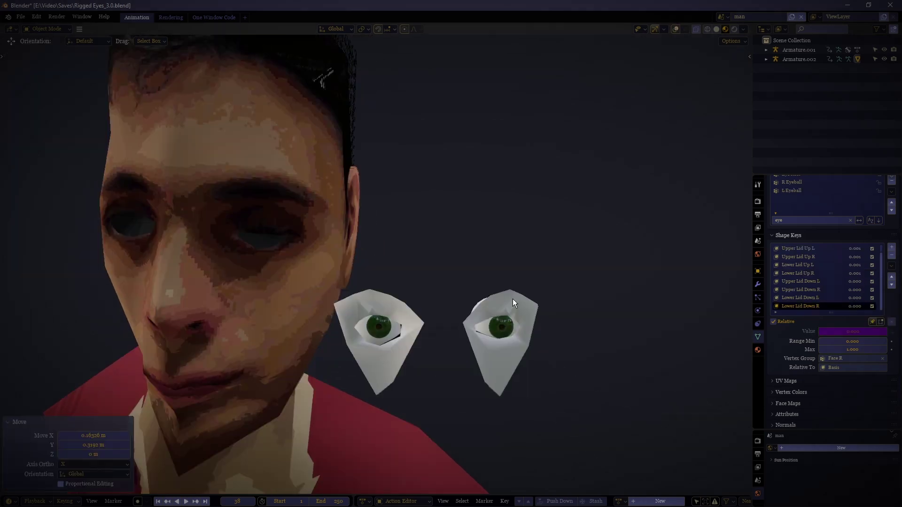
Step: Try to change the driven value of the unpinned Upper Lid Down L shape key on the rigged eye mesh
click(830, 280)
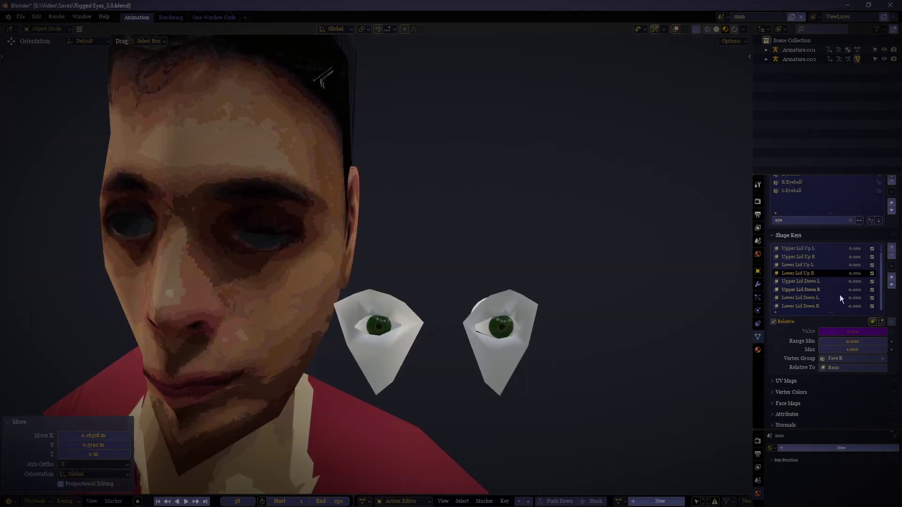
click(871, 322)
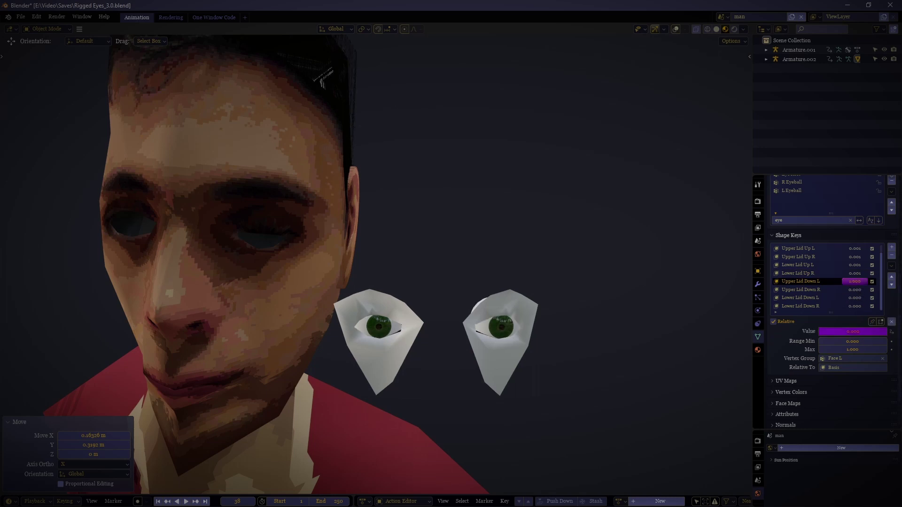
drag(855, 281, 868, 282)
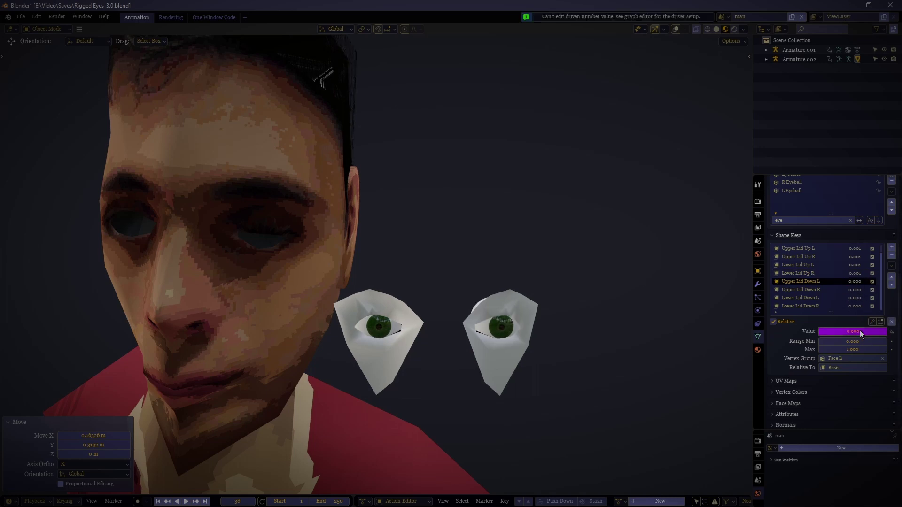
key(ctrl+z)
key(ctrl+shift+z)
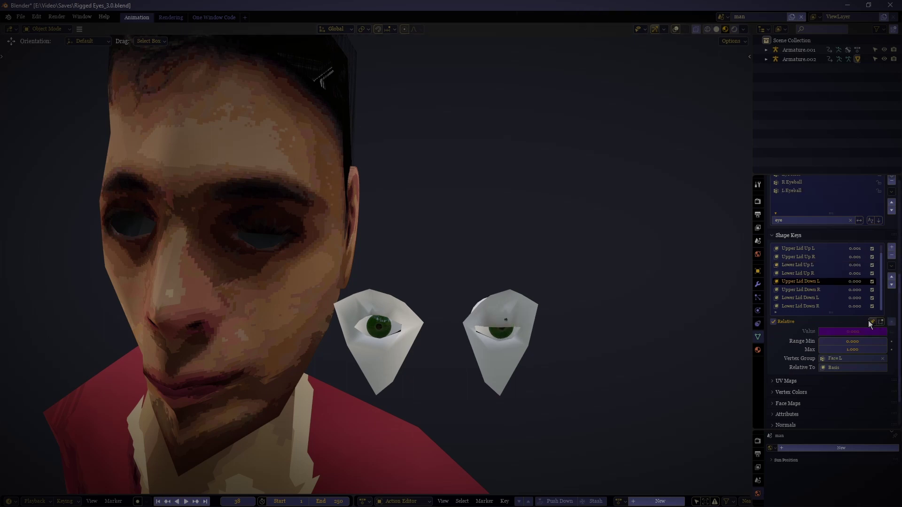
Step: Copy the driver of the eye mesh's Upper Lid Down L value and paste it onto the head's Upper Lid Down L value
right_click(845, 331)
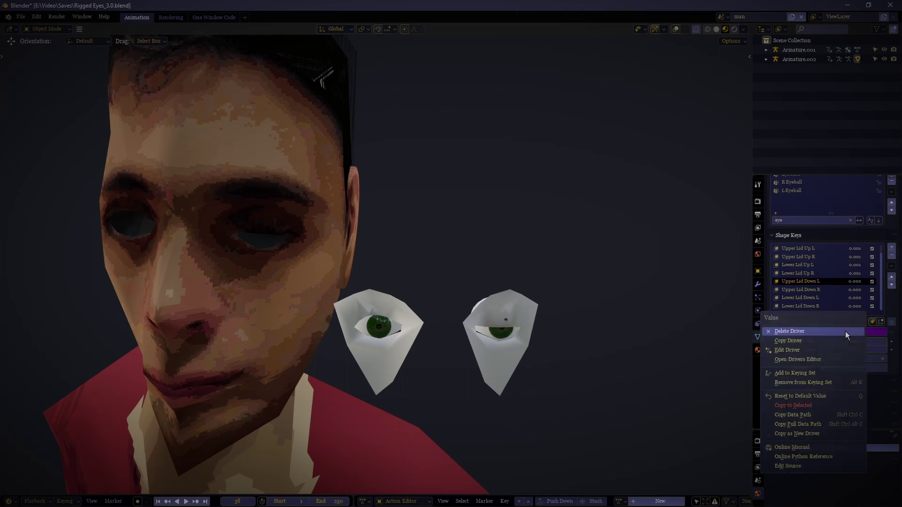
click(794, 341)
key(ctrl+z)
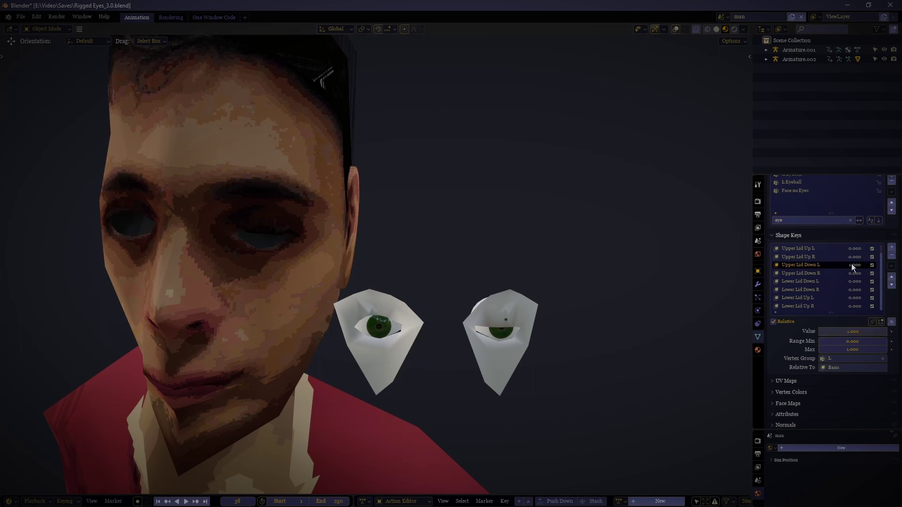
right_click(843, 331)
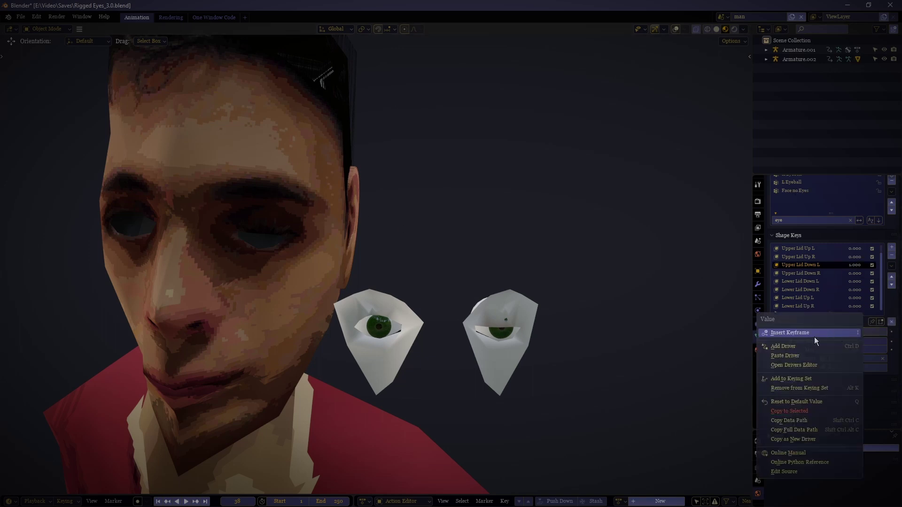
click(785, 356)
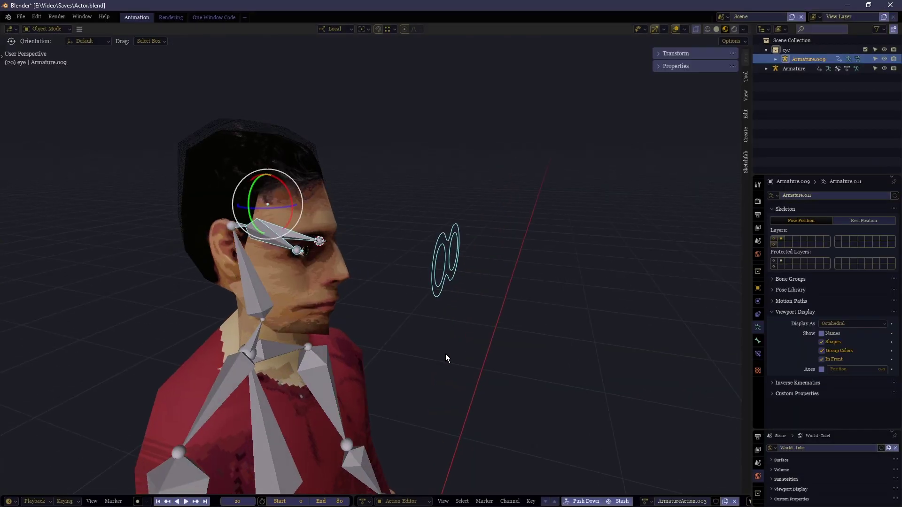
Step: In Actor.blend, test-move the eye armature and the joined head mesh to examine how they follow each other, cancelling every move
key(g)
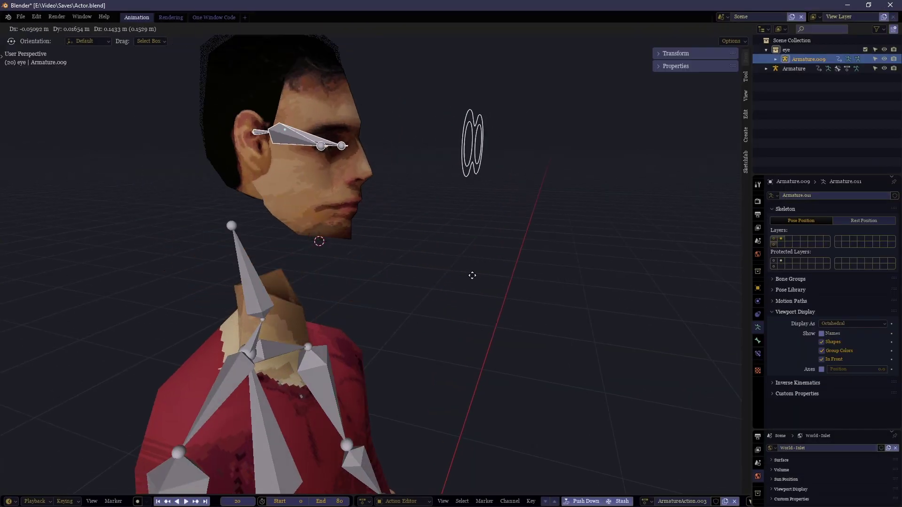
right_click(465, 323)
click(284, 178)
key(g)
right_click(342, 203)
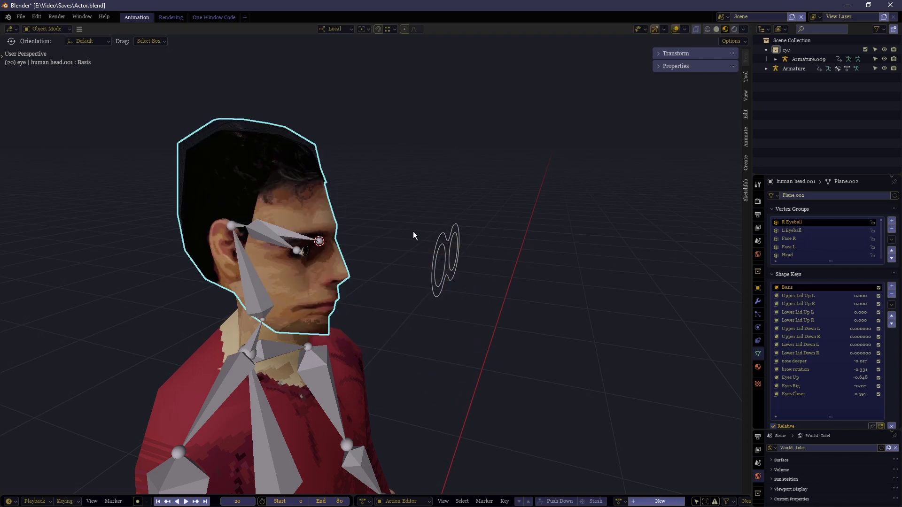
click(435, 245)
key(g)
right_click(470, 231)
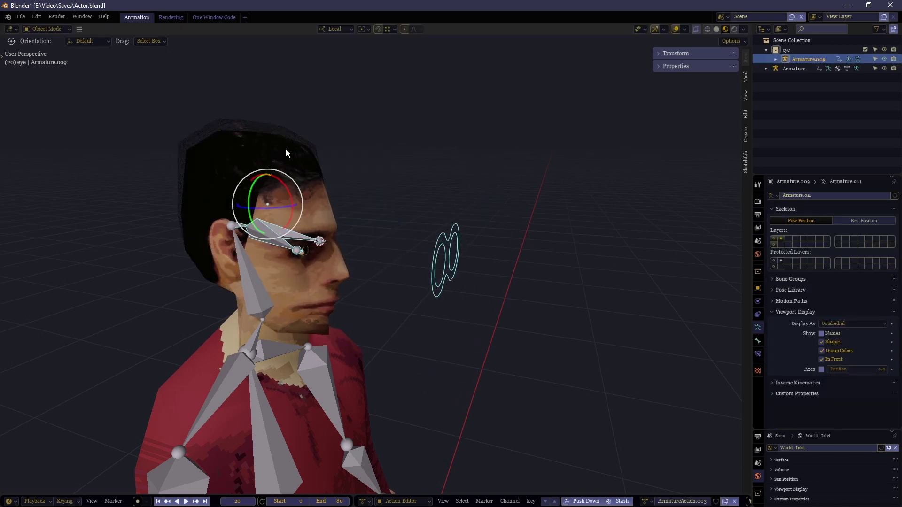
Step: Parent the joined head mesh to the character's armature with the Object option
click(272, 245)
shift+click(236, 367)
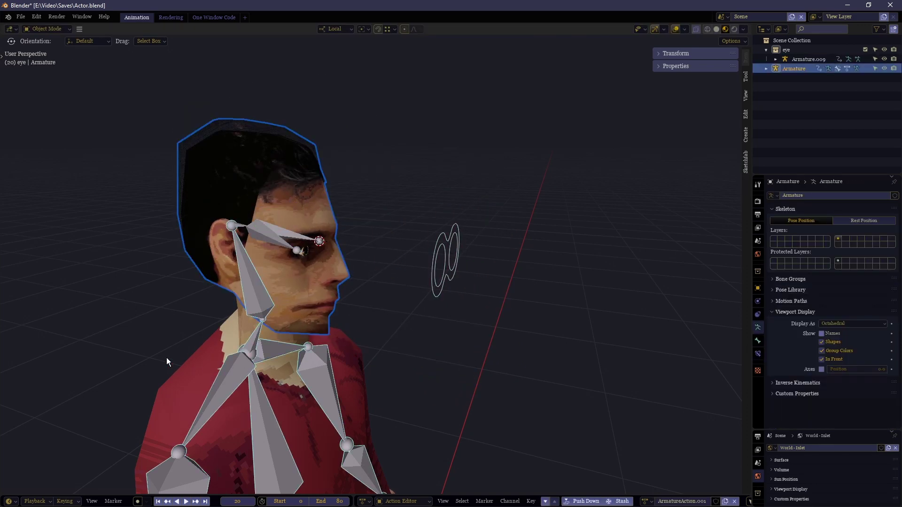
key(ctrl+p)
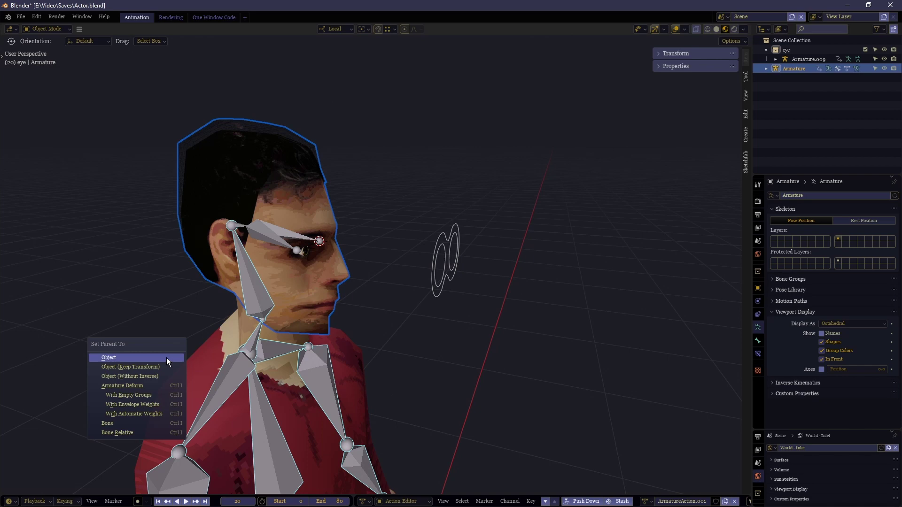
click(116, 358)
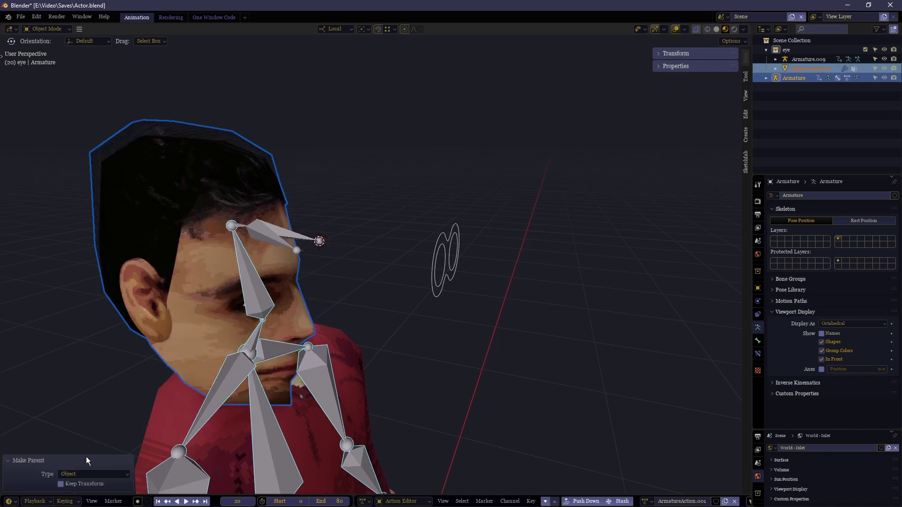
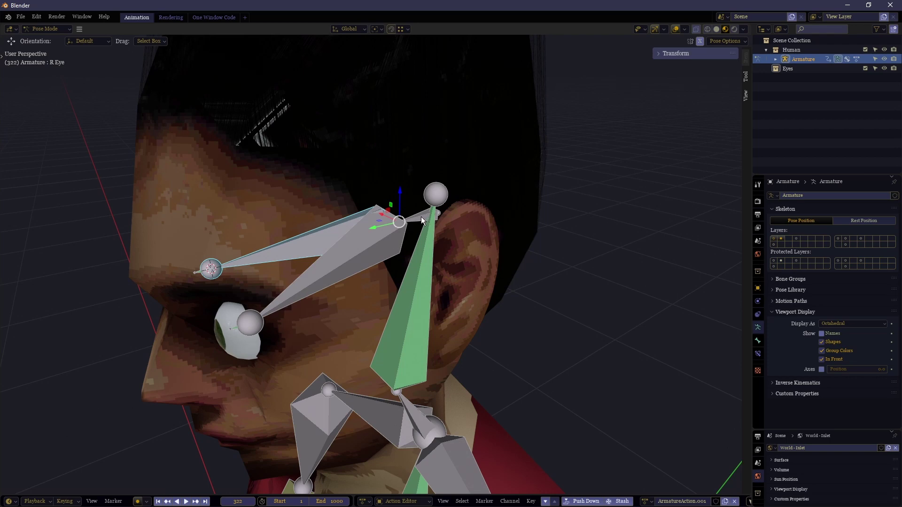
Step: Shift the Eye Root bone in Pose Mode to adjust the eyes' position in the head, checking the L Eye and R Eye bones
click(421, 217)
middle_drag(408, 224, 414, 224)
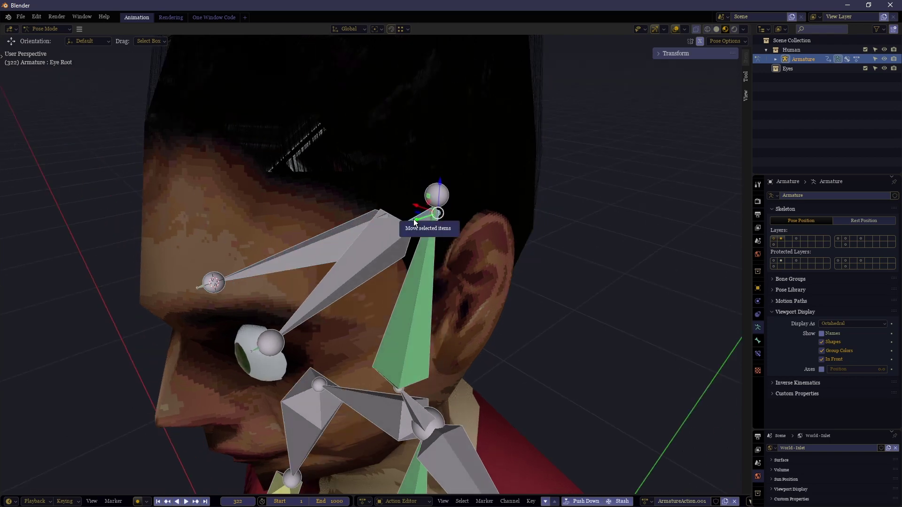
drag(413, 220, 431, 213)
click(394, 235)
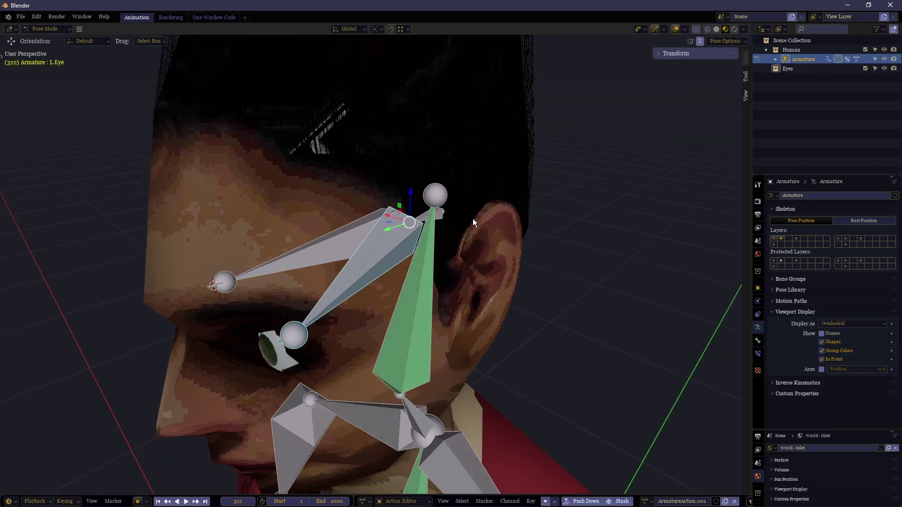
middle_drag(473, 219, 304, 233)
click(309, 253)
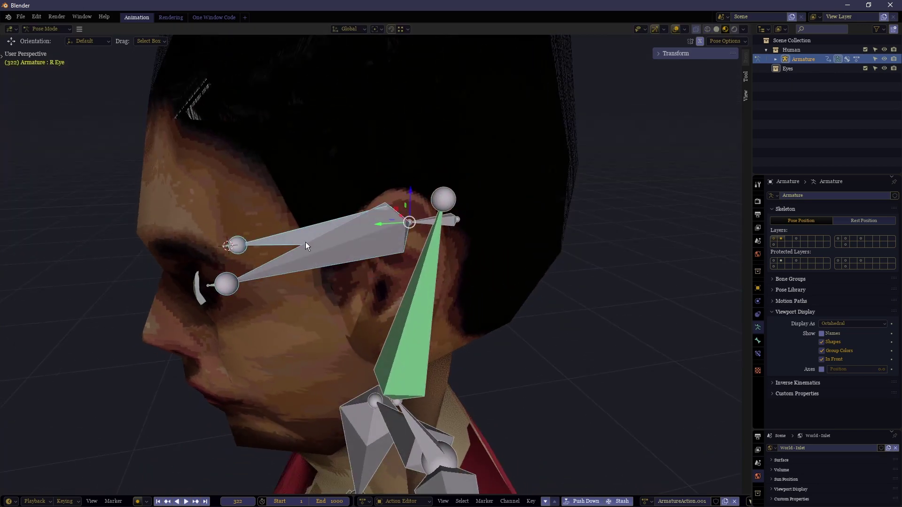
click(426, 220)
key(g)
click(359, 227)
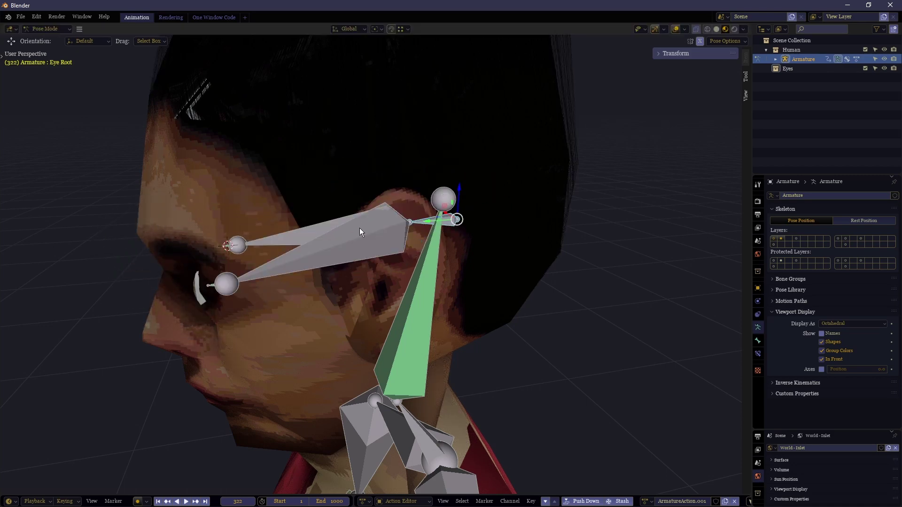
Step: Try scaling the R Eye bone and its child R Eyeball bone
click(292, 241)
click(305, 251)
middle_drag(305, 250, 323, 255)
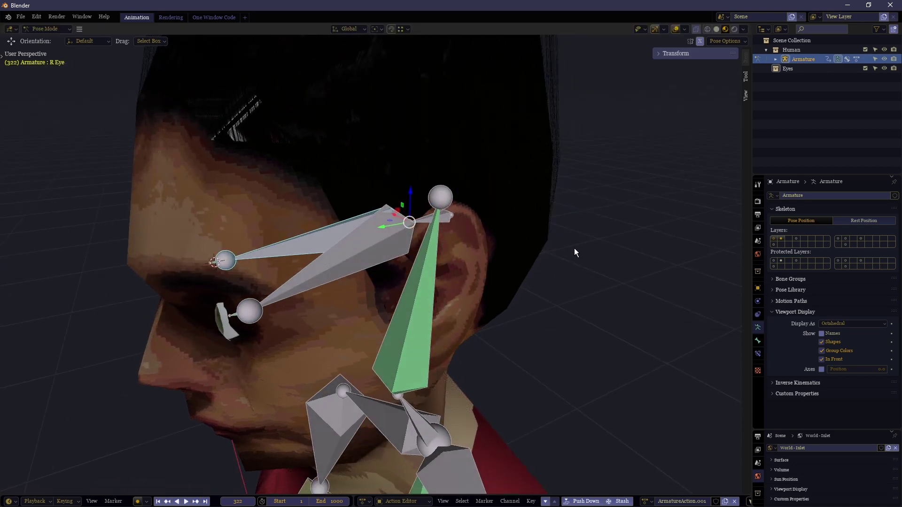
key(s)
right_click(648, 237)
key(bracketright)
key(s)
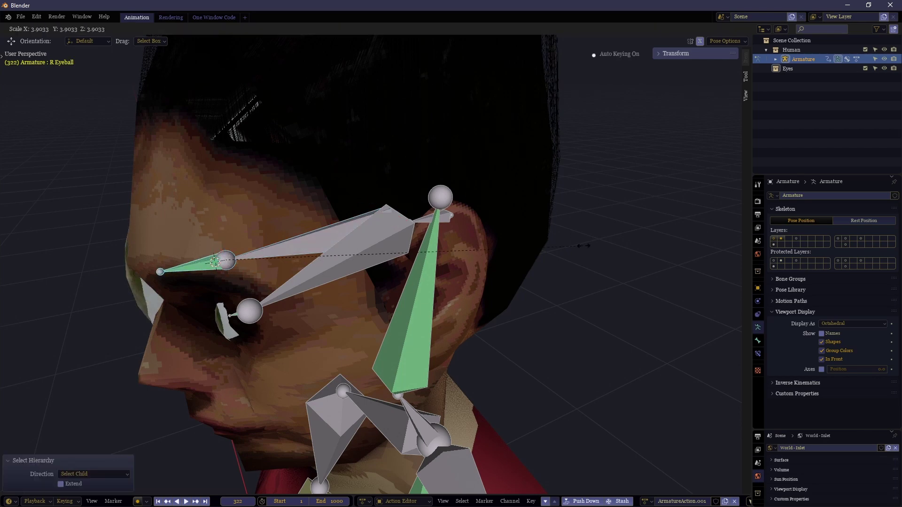
right_click(316, 239)
key(ctrl+z)
key(ctrl+z)
Step: Scale the left and right eye bones together to 0.934
middle_drag(254, 243, 333, 273)
click(344, 240)
key(s)
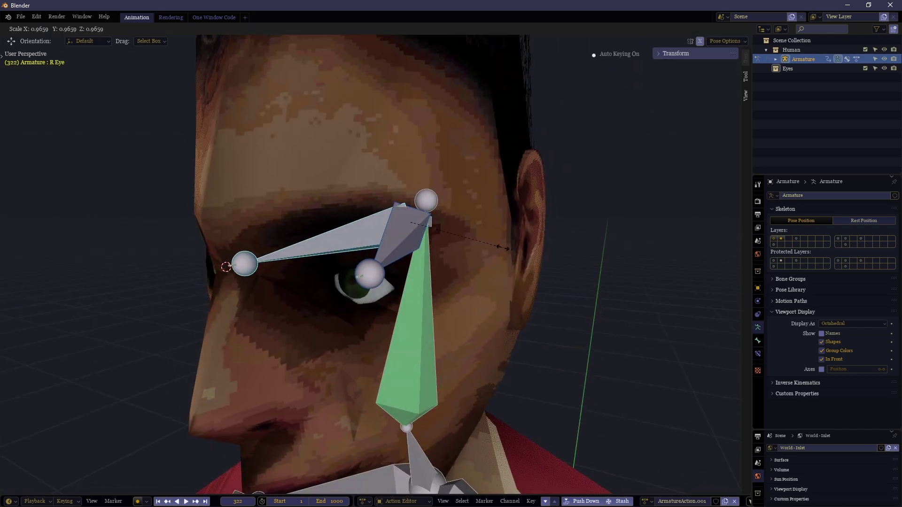
click(473, 248)
Step: Move the Eye Root bone along the global Y and Z axes to seat the eyes in their sockets
middle_drag(474, 252, 434, 237)
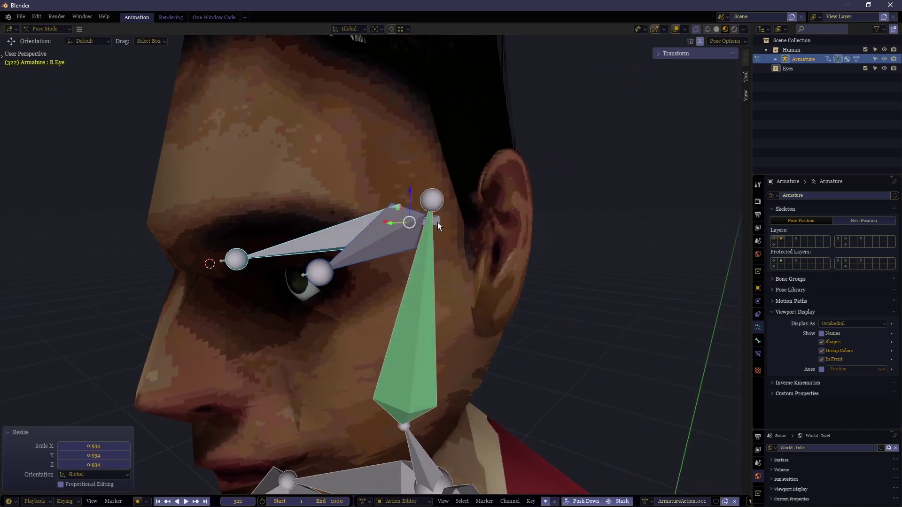
click(438, 222)
key(g)
key(y)
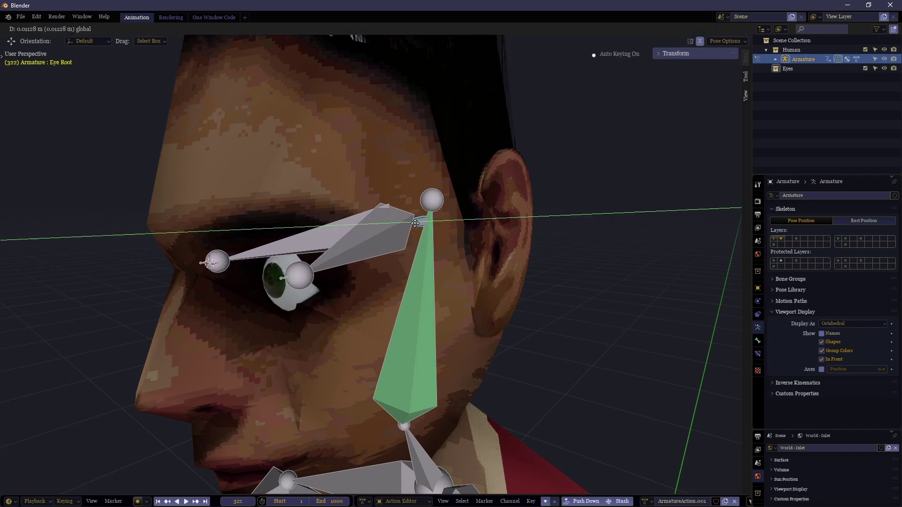
click(421, 210)
key(g)
key(z)
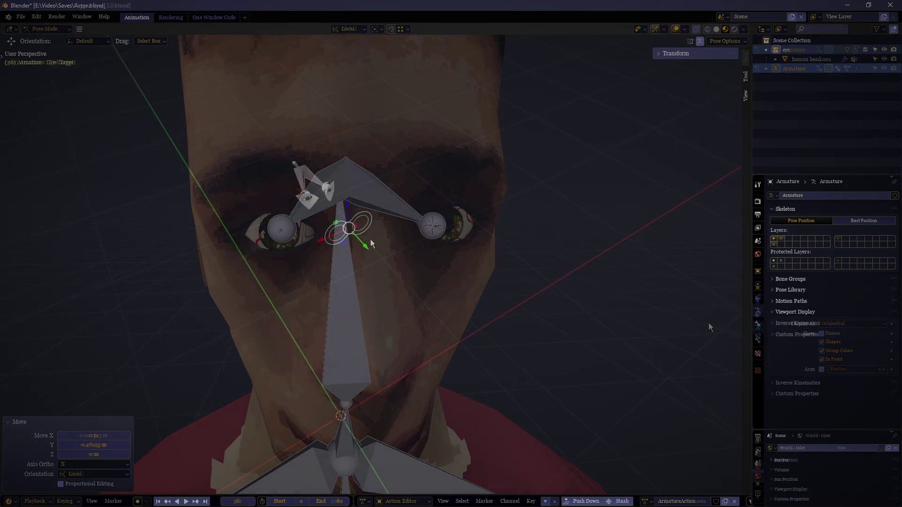
Step: In Rigged Eyes_3.0.blend, select the Eye Target R control and test-move it
middle_drag(332, 227, 317, 218)
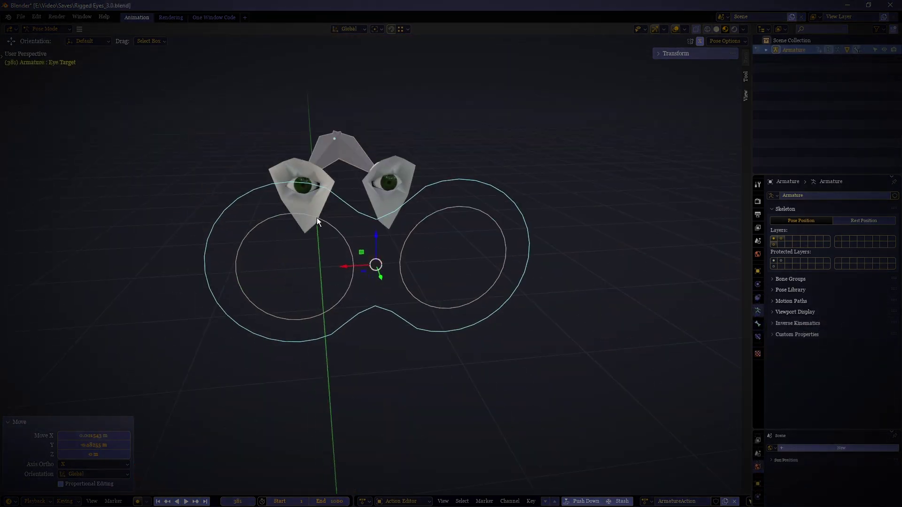
click(318, 218)
middle_drag(372, 227, 363, 273)
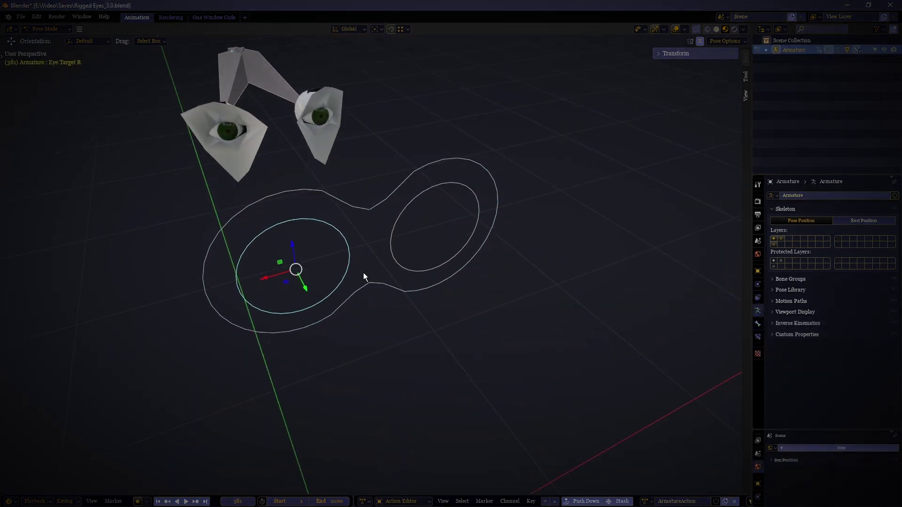
key(g)
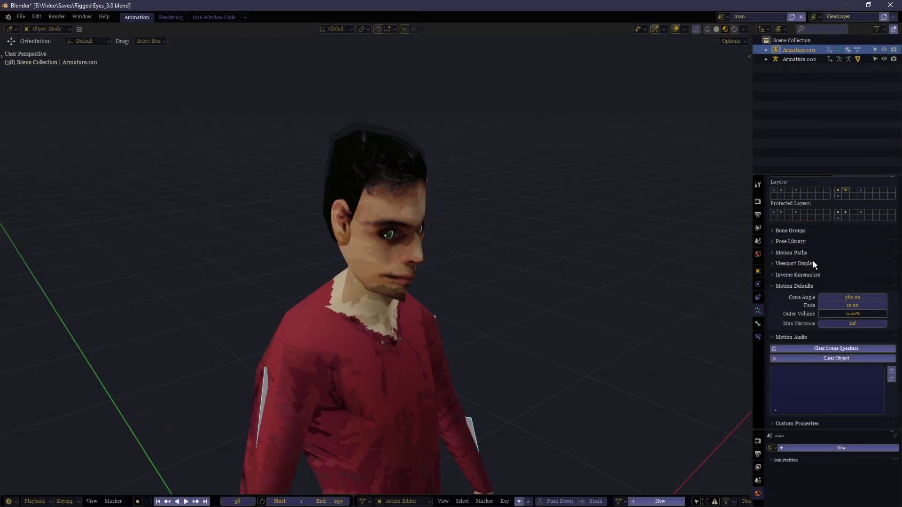
Step: Enable In Front display for both the character's armature and the eye armature
click(798, 264)
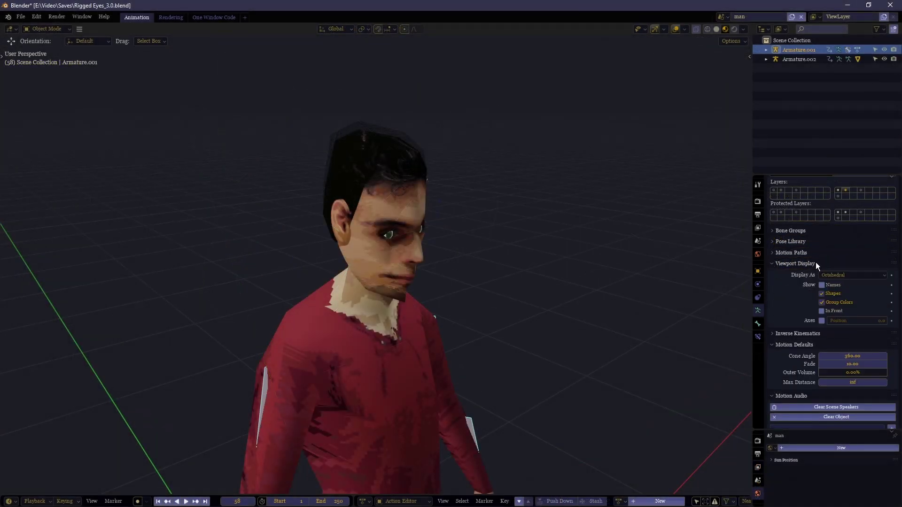
click(823, 311)
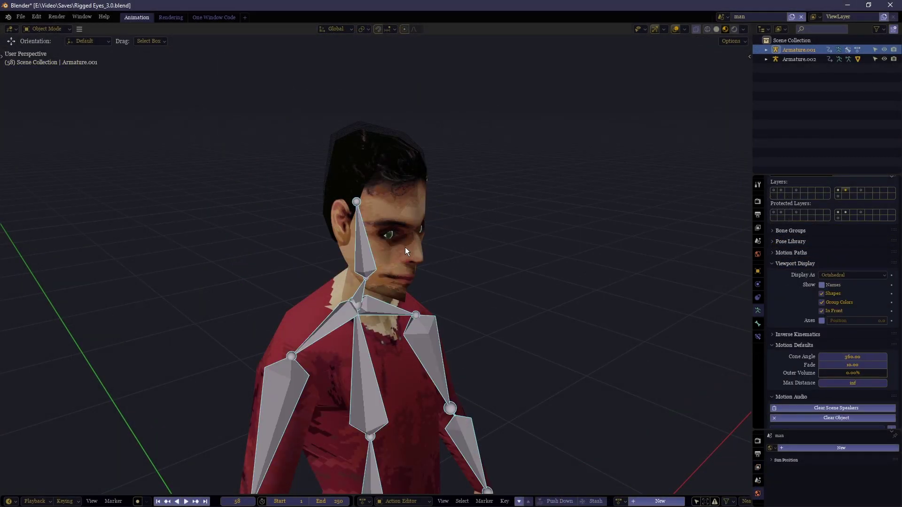
click(391, 235)
click(389, 234)
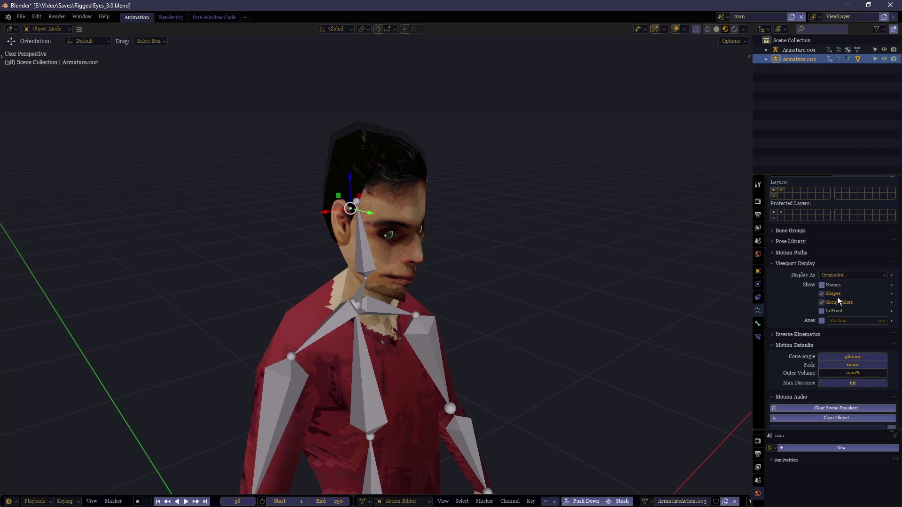
click(823, 311)
Step: Join the eye armature into the character's armature, keeping the character's armature as the active object
middle_drag(365, 248, 367, 248)
key(shift+grave)
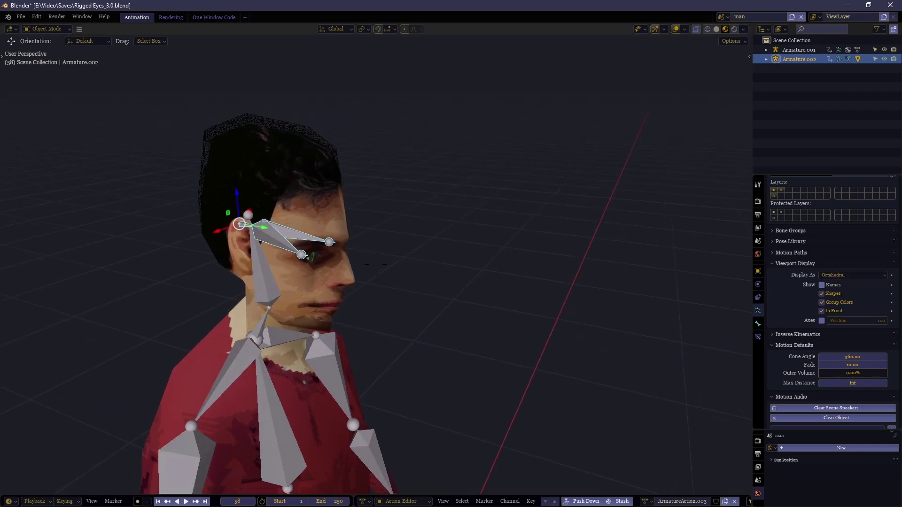
key(w)
click(377, 264)
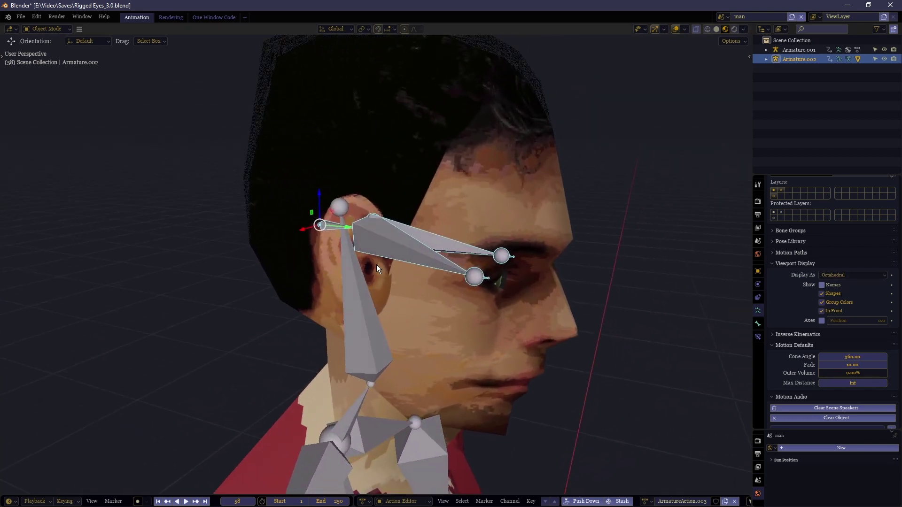
shift+click(355, 300)
right_click(353, 299)
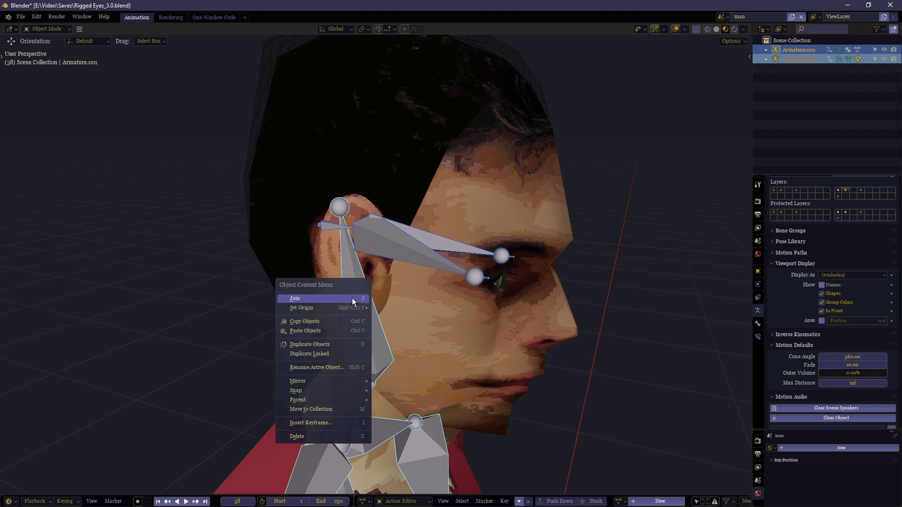
click(352, 298)
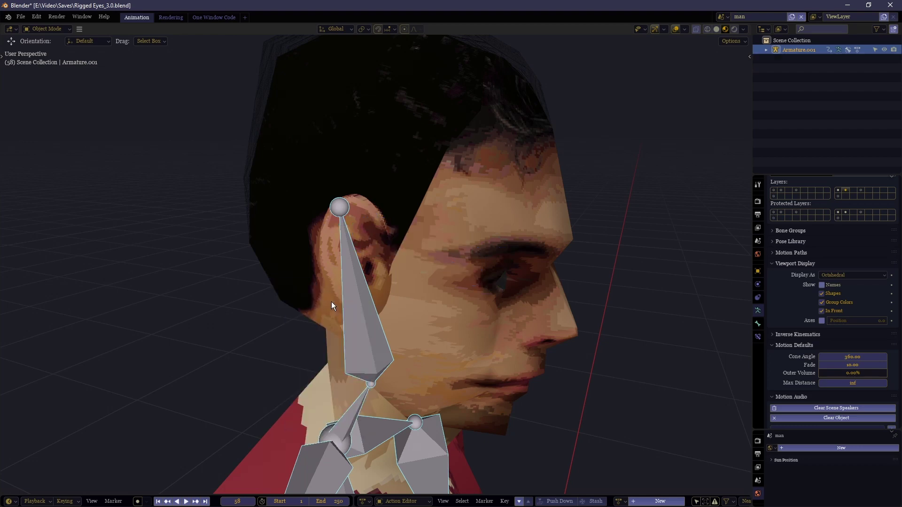
Step: Reveal the bone layer holding the eye bones, enter Pose Mode and test-move the Eye Root bone
click(772, 189)
key(ctrl+Tab)
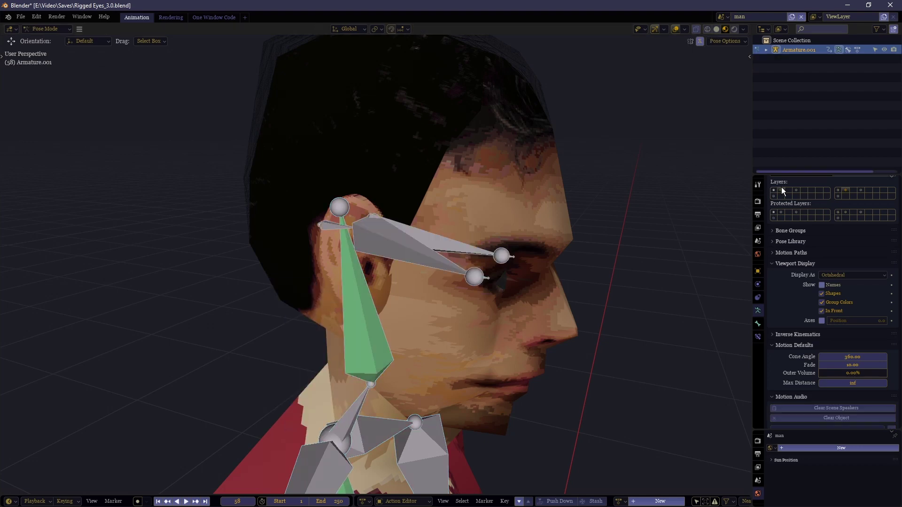
click(325, 223)
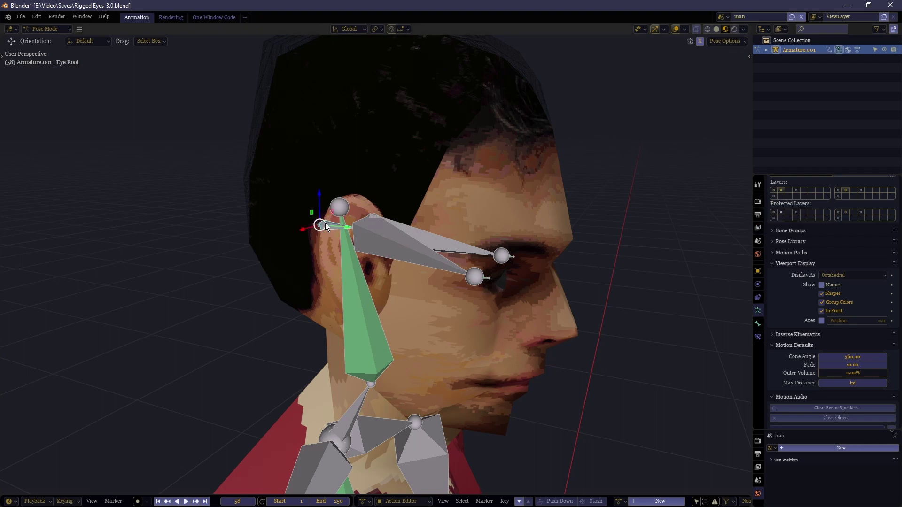
key(g)
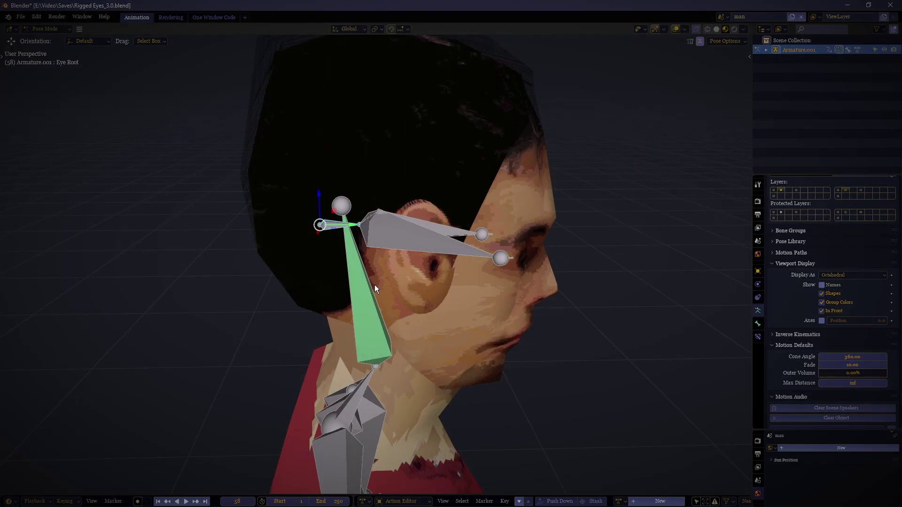
Step: Set the Head bone as the parent of the Eye Root bone in Edit Mode
key(Tab)
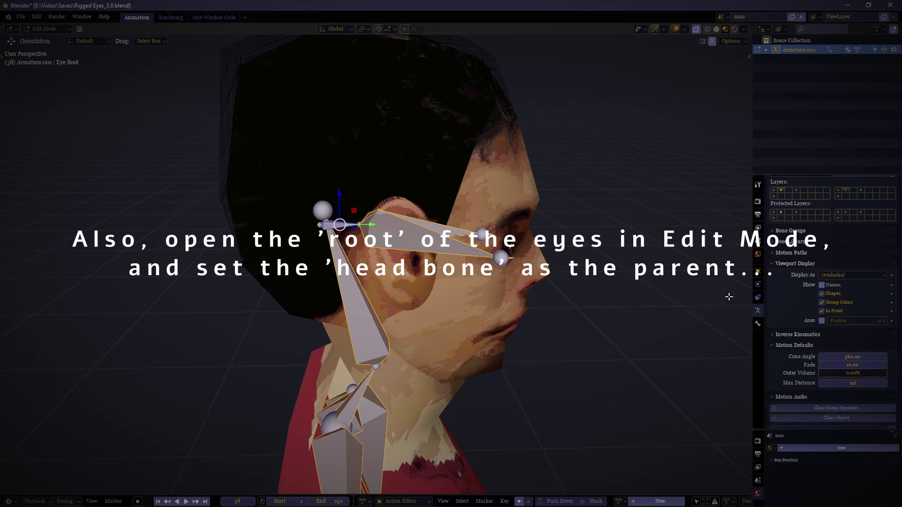
click(757, 325)
click(844, 335)
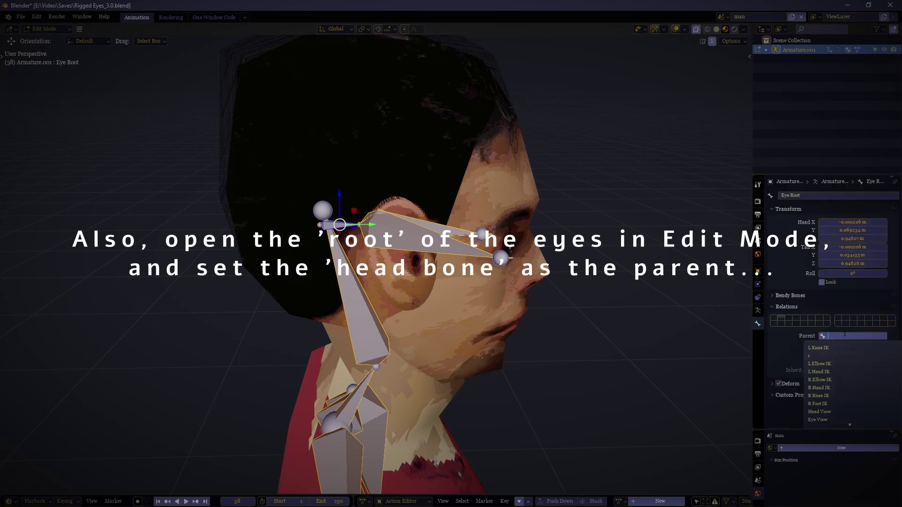
text(head)
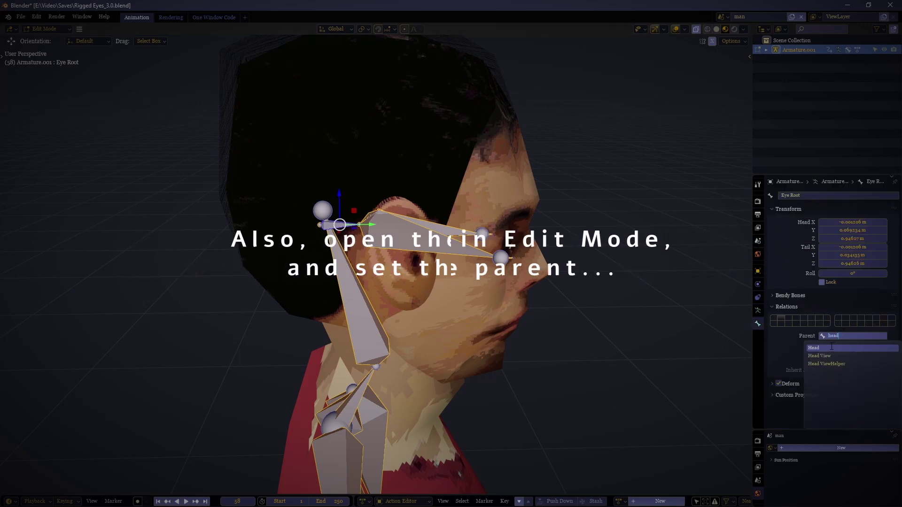
click(832, 349)
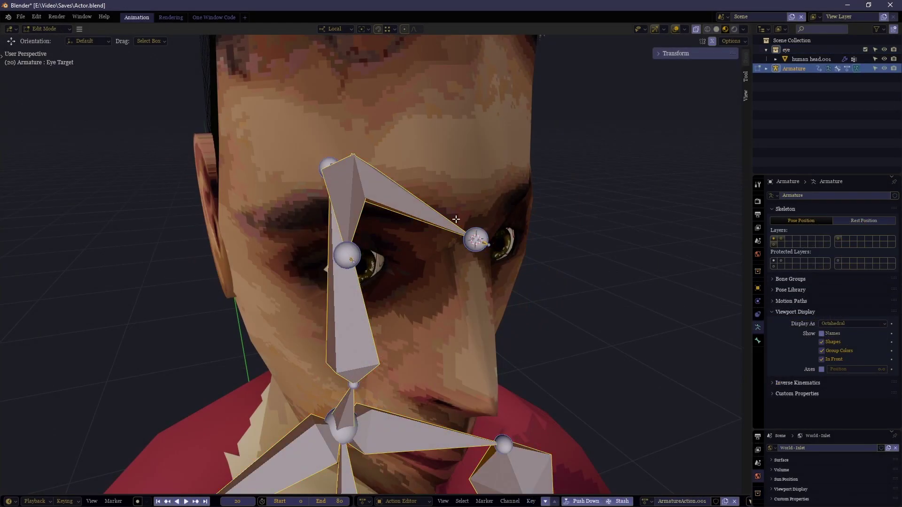
Step: In Actor.blend, select the L Eye, L Eyeball and R Eyeball bones in turn to examine them, cancelling any test moves
click(486, 242)
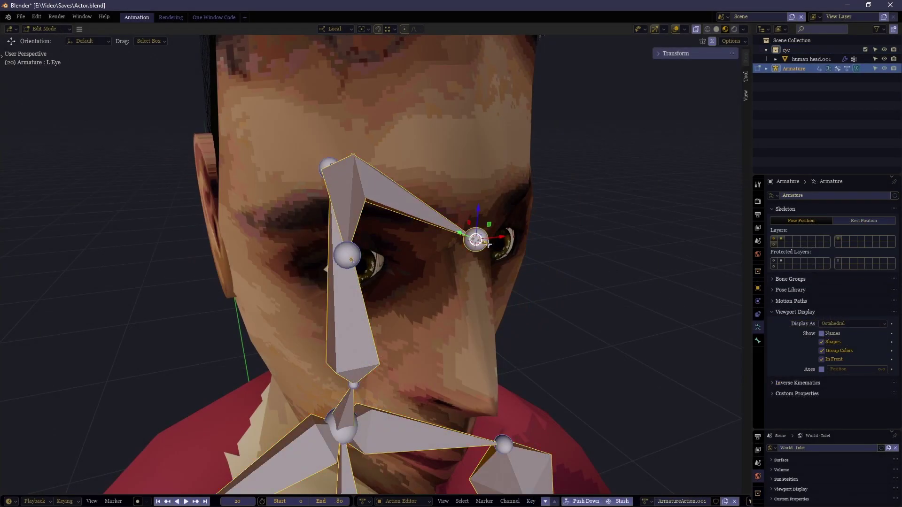
middle_drag(484, 265, 475, 280)
key(g)
right_click(518, 231)
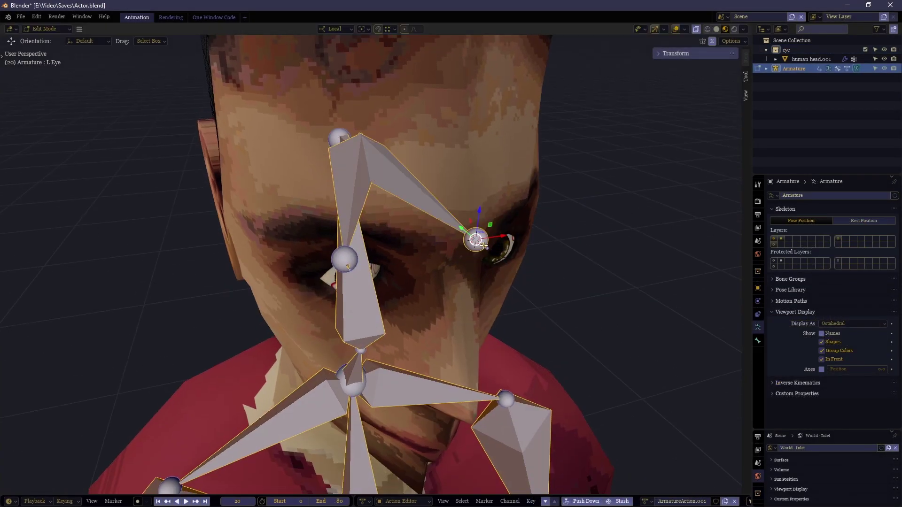
click(484, 246)
key(g)
key(Escape)
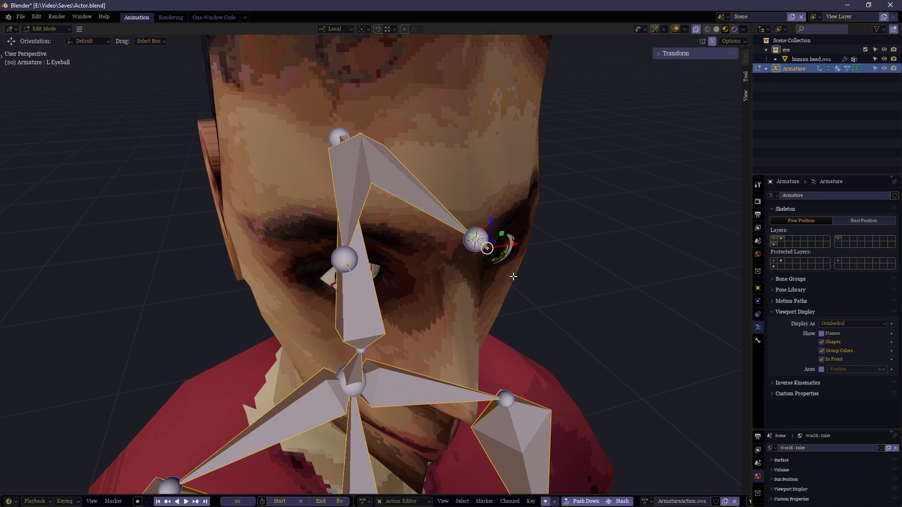
click(483, 247)
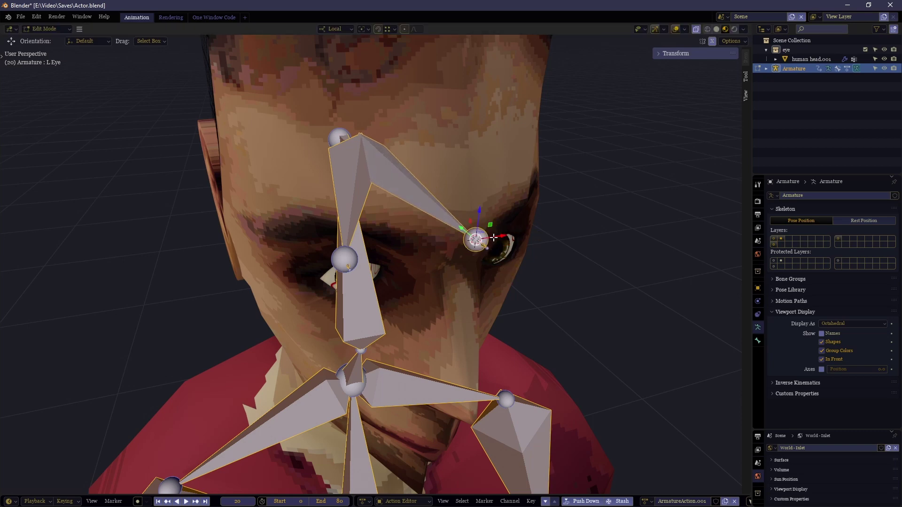
click(484, 245)
click(352, 267)
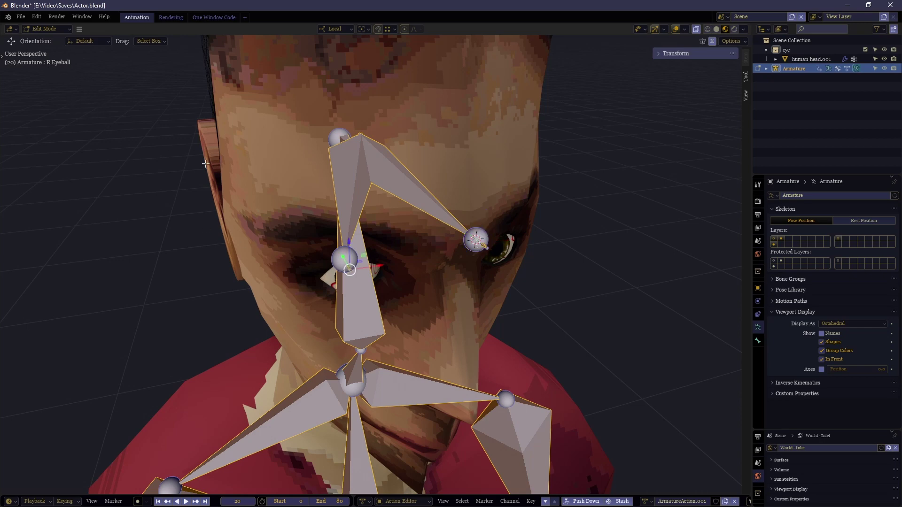
Step: Leave Edit Mode, select the joined head mesh and switch it to Weight Paint mode to display the R Eyeball vertex group
key(Tab)
click(464, 257)
middle_drag(524, 258, 493, 235)
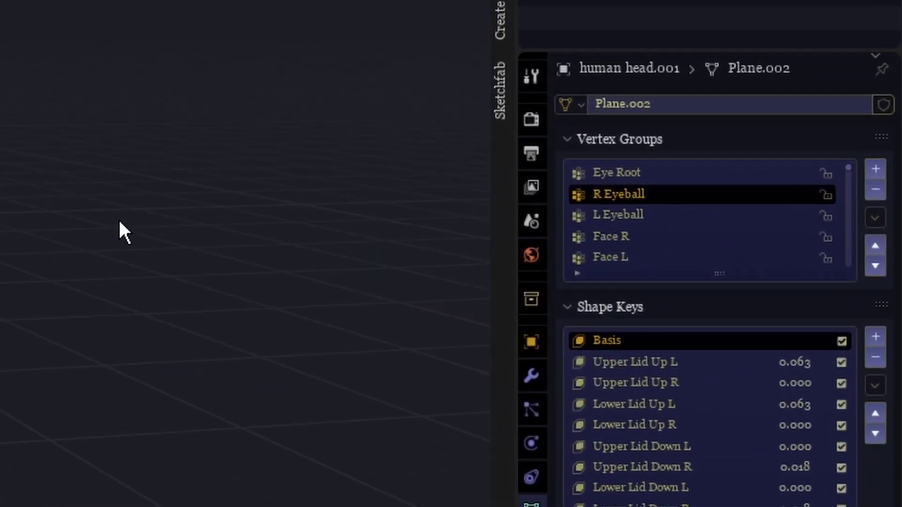
key(ctrl+Tab)
key(Down)
key(Up)
key(Down)
key(Up)
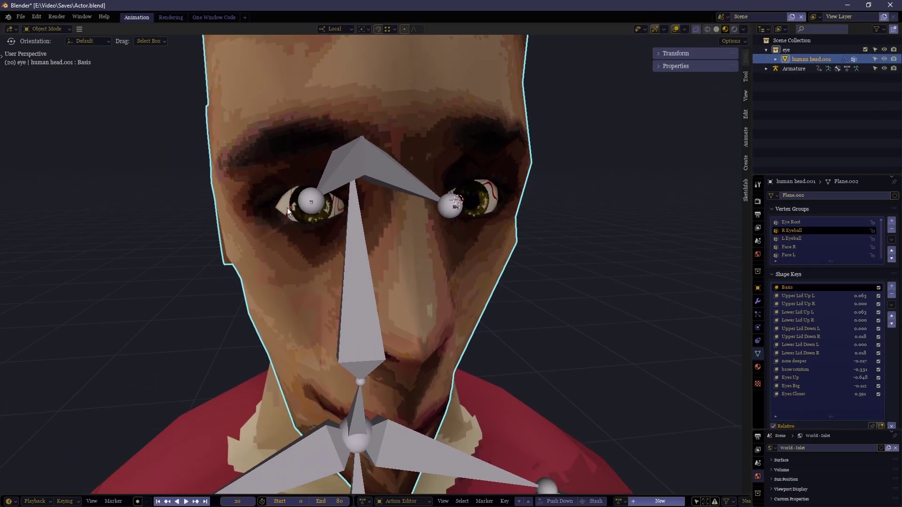
key(ctrl+Tab)
click(237, 183)
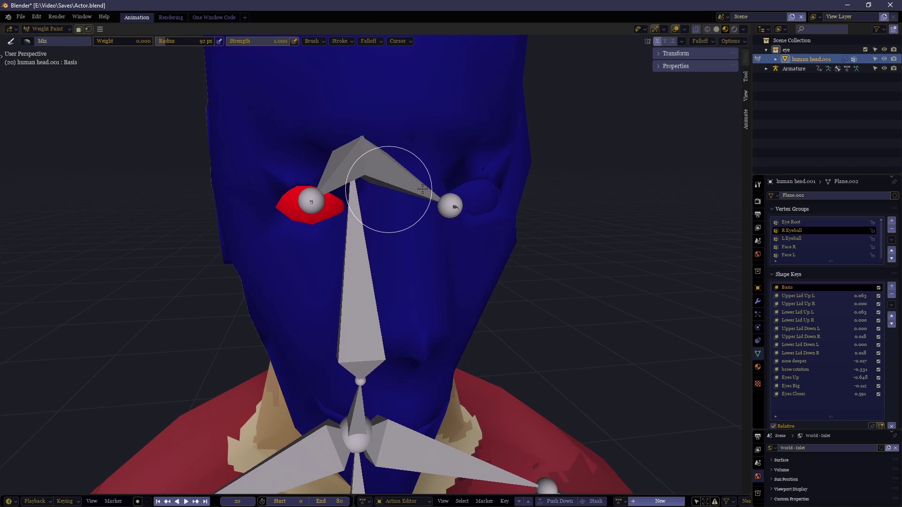
Step: View the joined head's L Eyeball weights, and in Rigged Eyes_3.0.blend inspect the Face no Eyes and L Eyeball vertex groups in Weight Paint mode
click(803, 238)
key(Up)
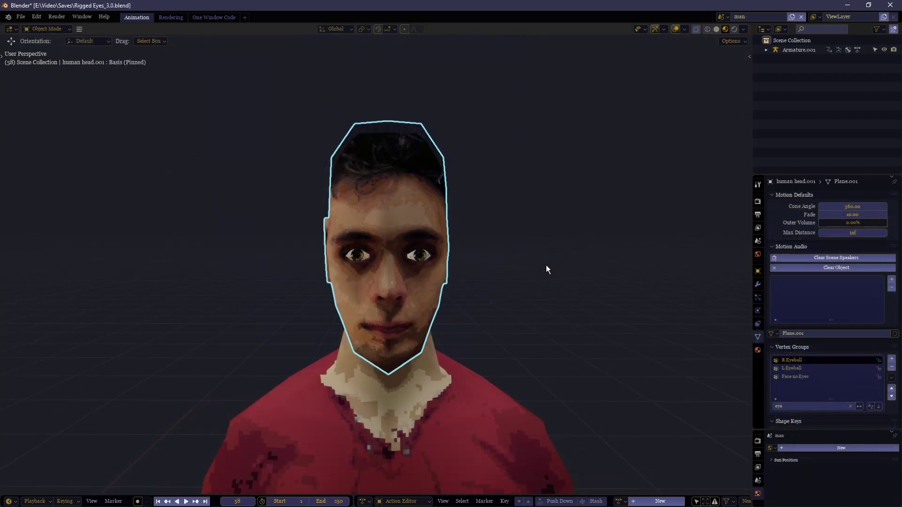
key(ctrl+Tab)
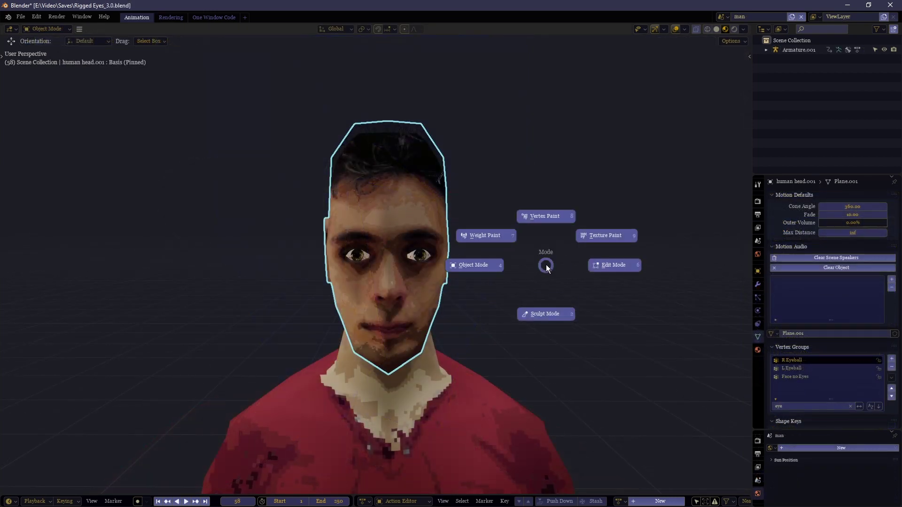
click(498, 234)
ctrl+middle_drag(498, 234, 499, 207)
click(800, 376)
middle_drag(563, 276, 376, 262)
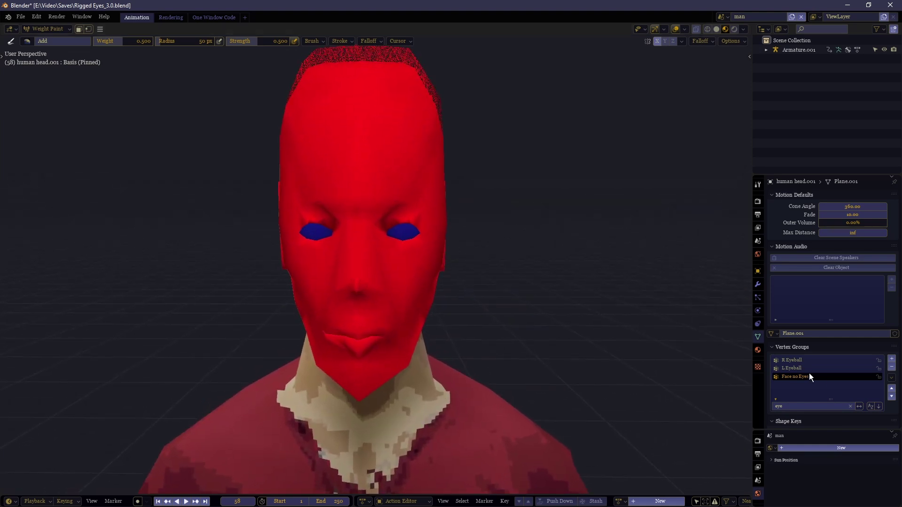
click(799, 369)
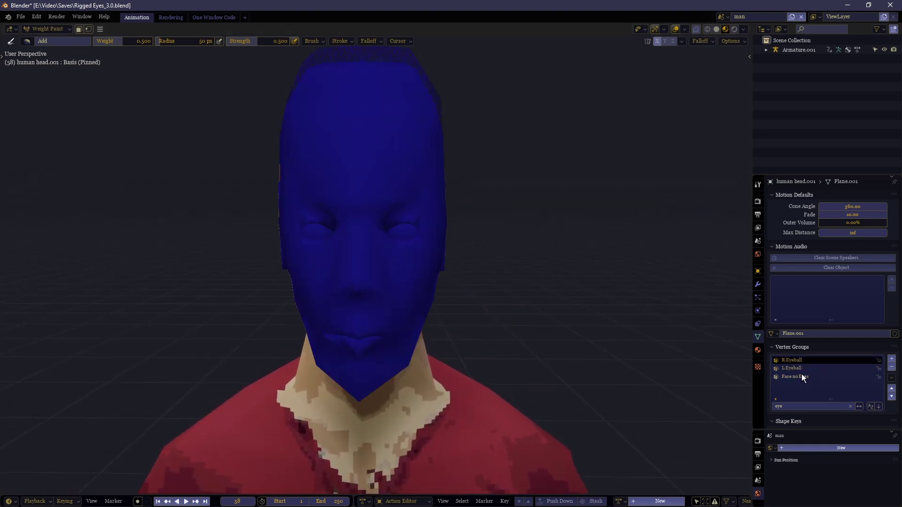
Step: In Edit Mode, assign the whole linked right eyeball to the R Eyeball vertex group with weight 1.000, and check it in Weight Paint mode
key(ctrl+Tab)
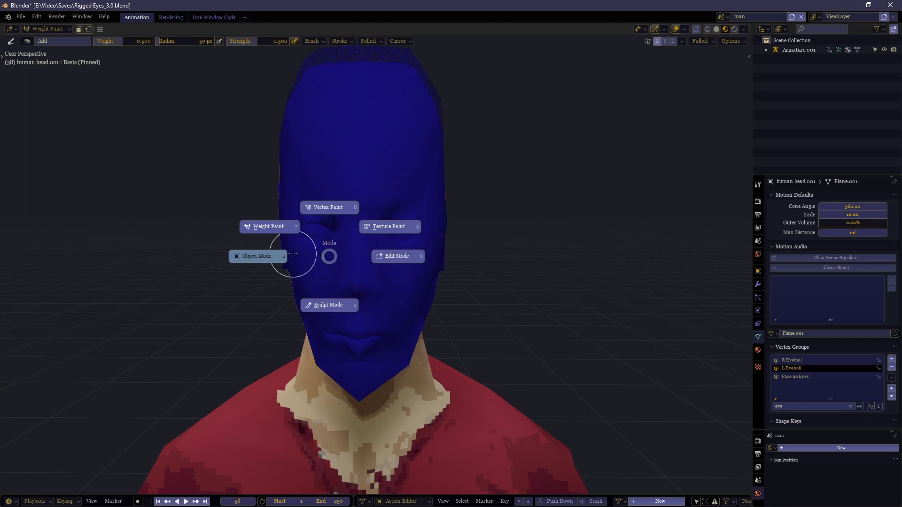
click(263, 256)
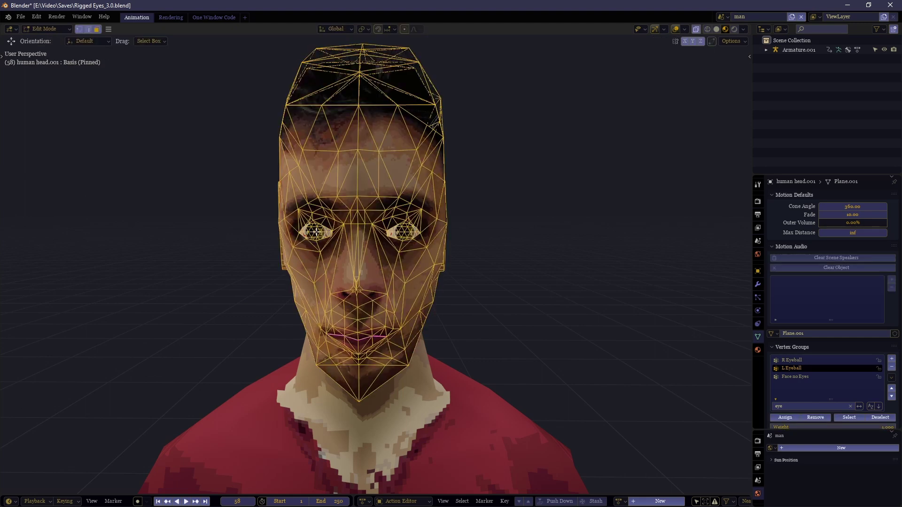
key(l)
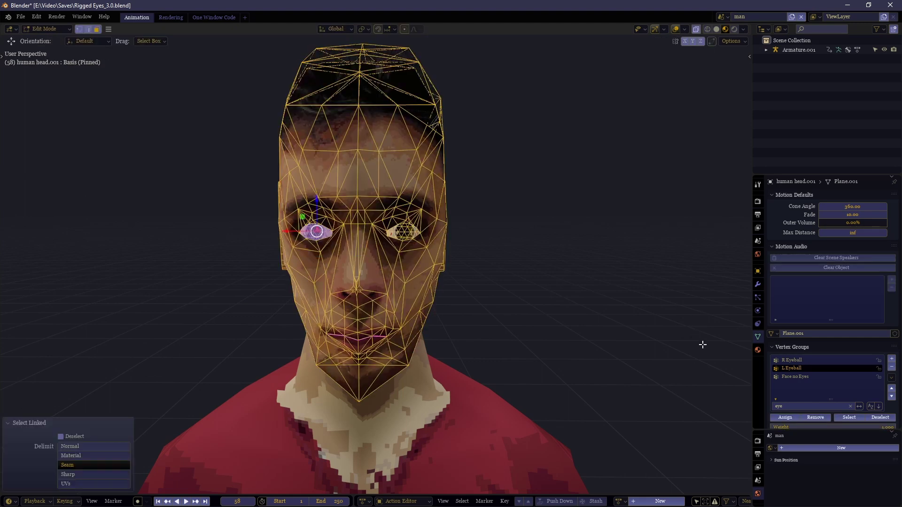
click(812, 363)
scroll(813, 394, down, 1)
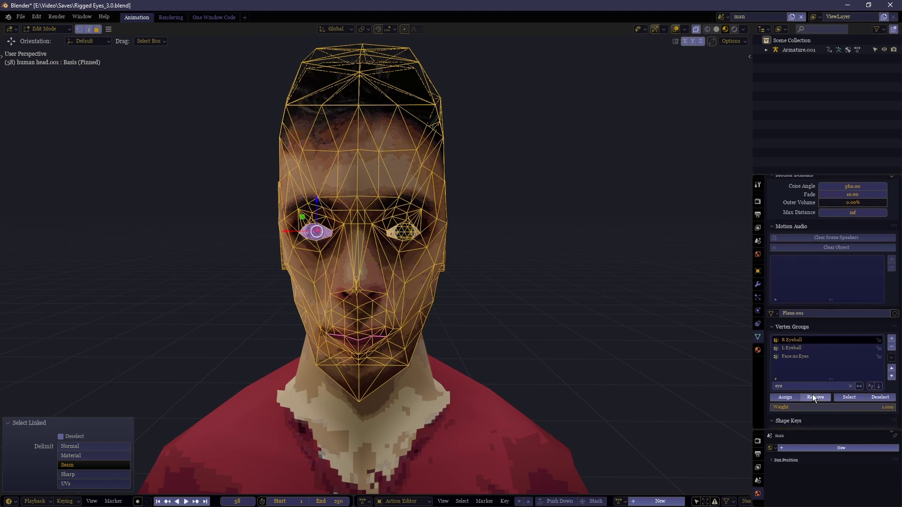
click(785, 397)
key(alt+a)
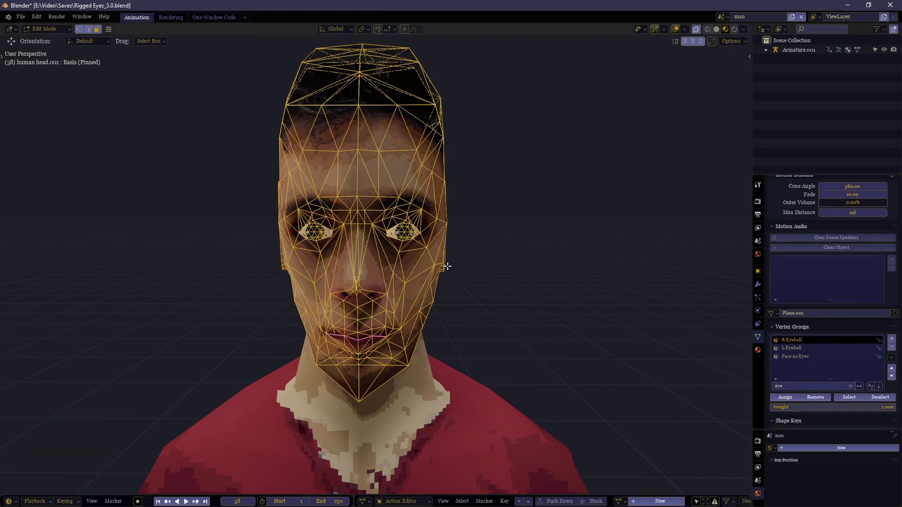
key(ctrl+Tab)
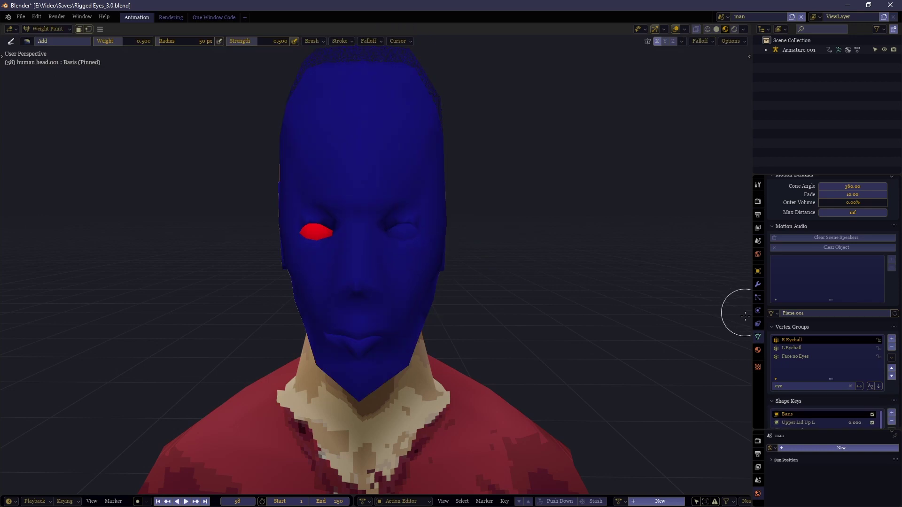
Step: Make L Eyeball the active vertex group and select all geometry linked to the left eyeball in Edit Mode
click(838, 349)
key(Tab)
click(403, 238)
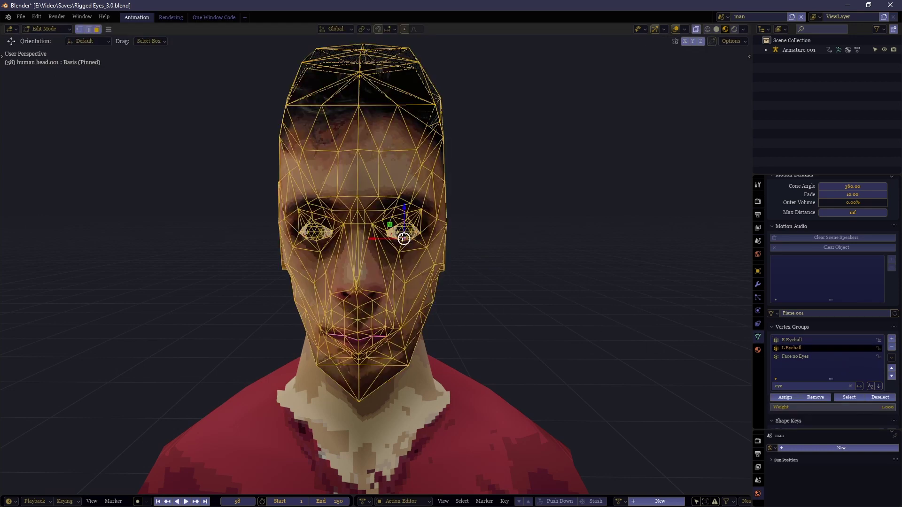
key(ctrl+l)
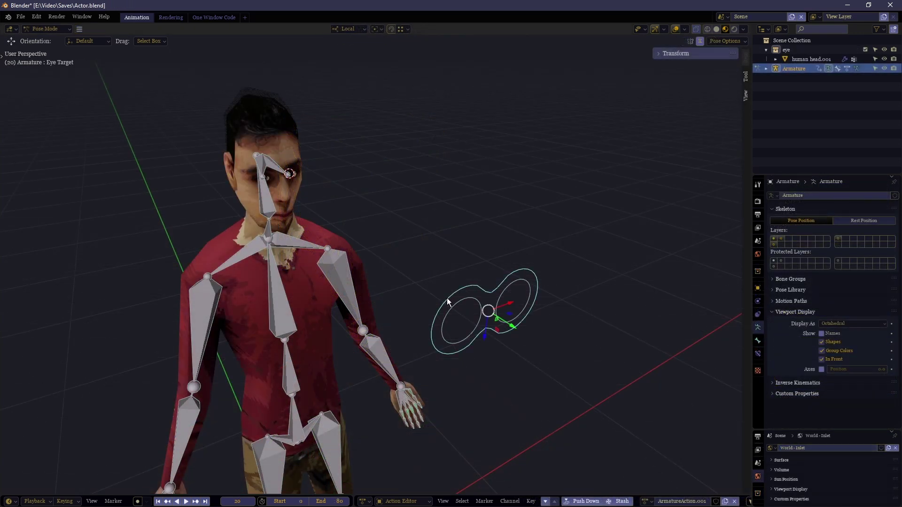
Step: In Actor.blend, hide the deform bone layers so only the control layer shows, and move the Eye Target bone to test the eyes
click(775, 238)
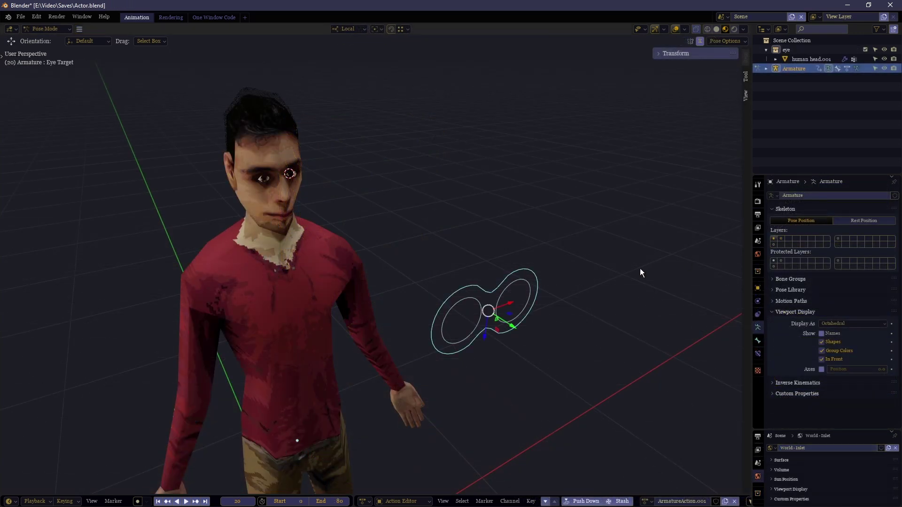
key(g)
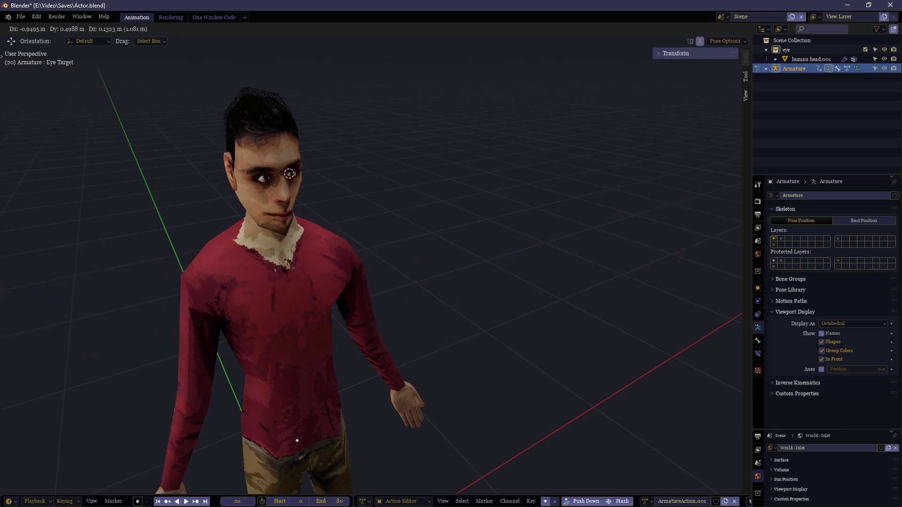
click(529, 293)
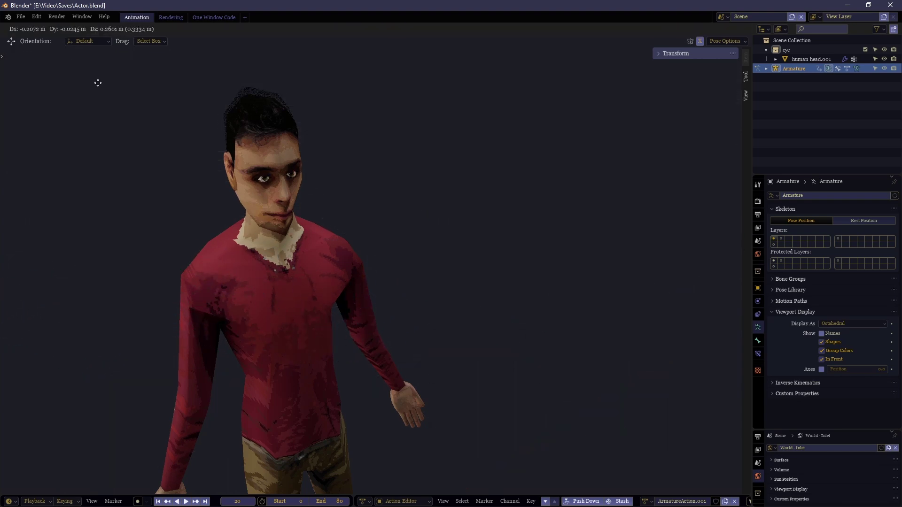
key(shift+alt+z)
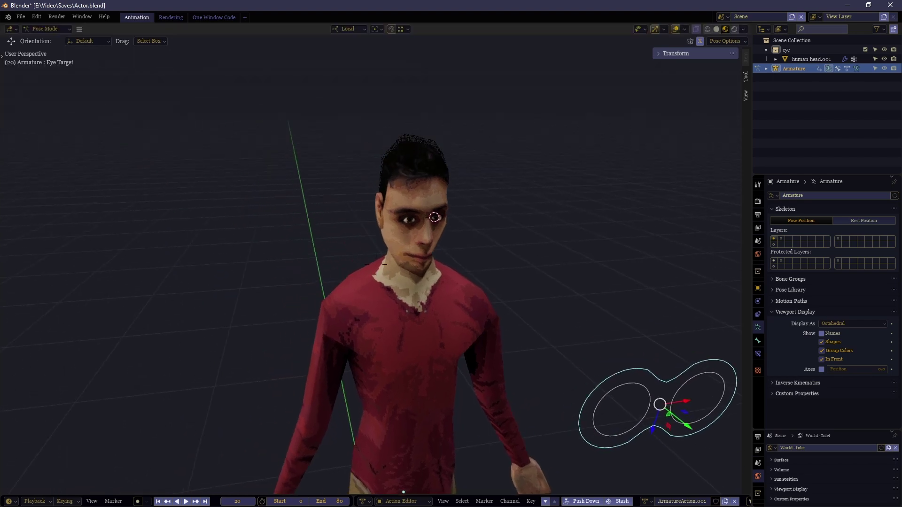
Step: Select the head mesh and examine the vertex groups limiting the Upper Lid Up L and Upper Lid Up R shape keys
key(w)
click(376, 264)
click(327, 227)
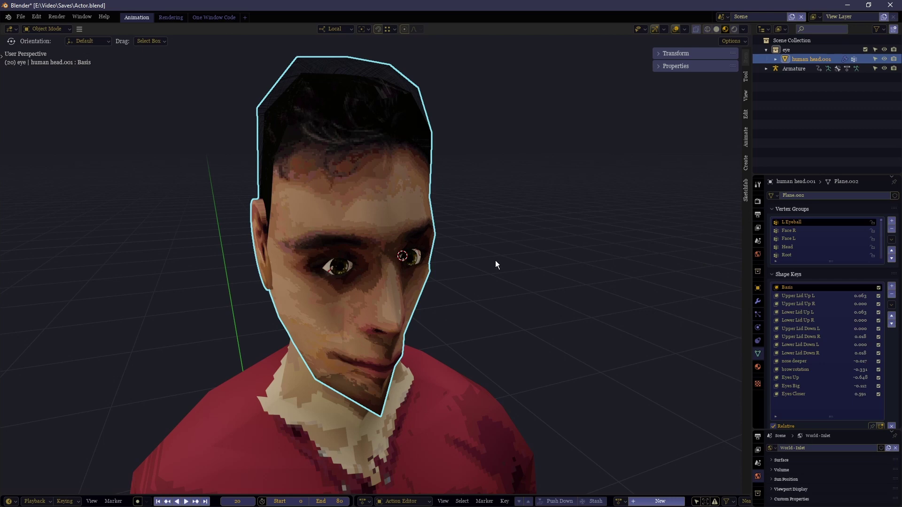
scroll(787, 267, down, 3)
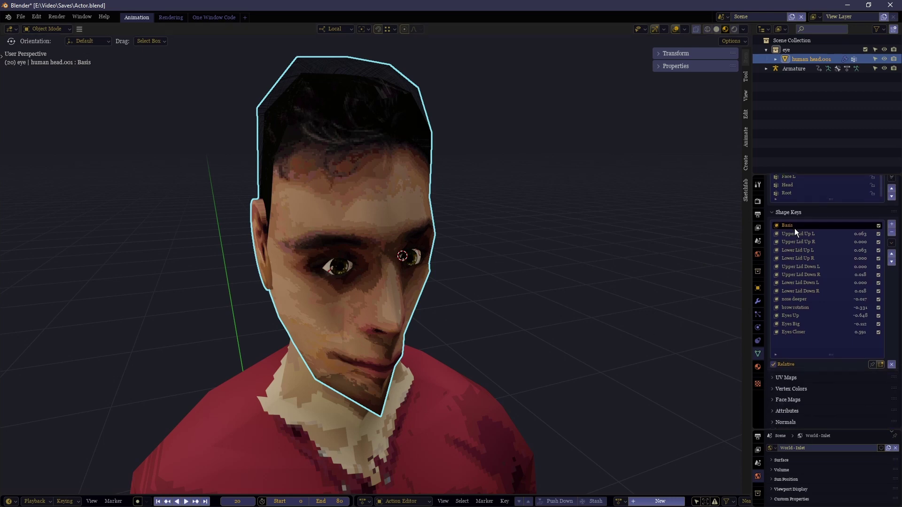
click(802, 234)
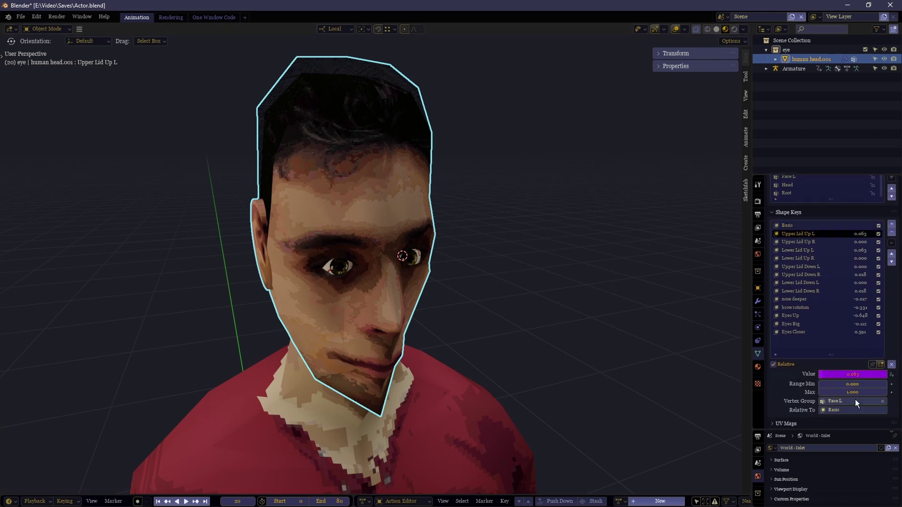
click(828, 241)
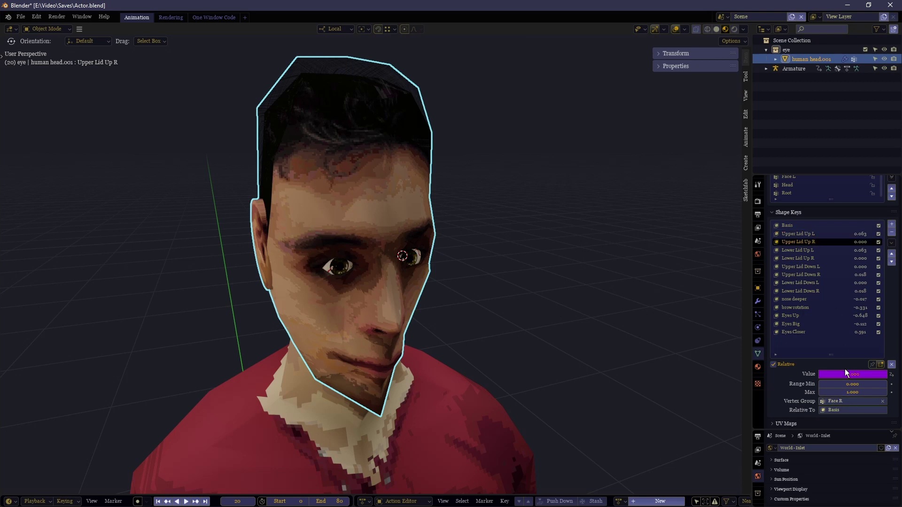
ctrl+scroll(821, 318, down, 3)
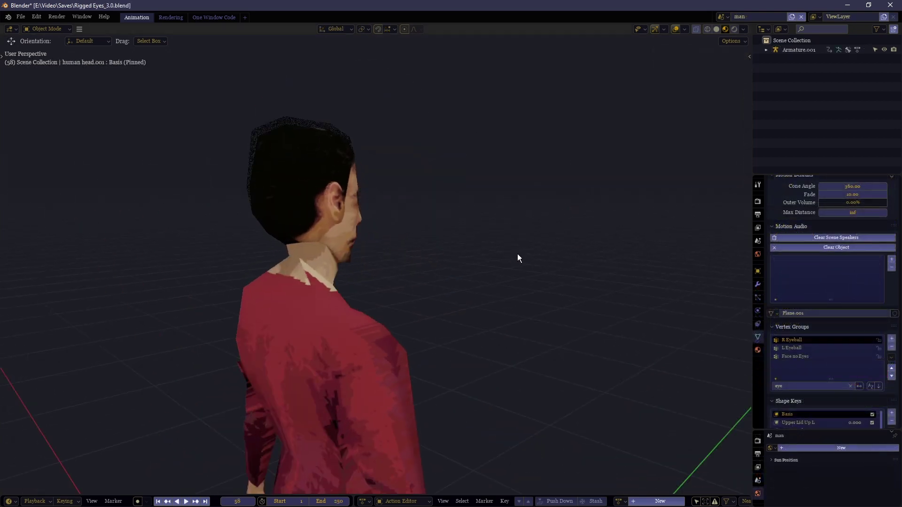
Step: In Rigged Eyes_3.0.blend, select the head mesh and face it straight on in the Back orthographic view
middle_drag(517, 255, 25, 255)
key(shift+grave)
key(w)
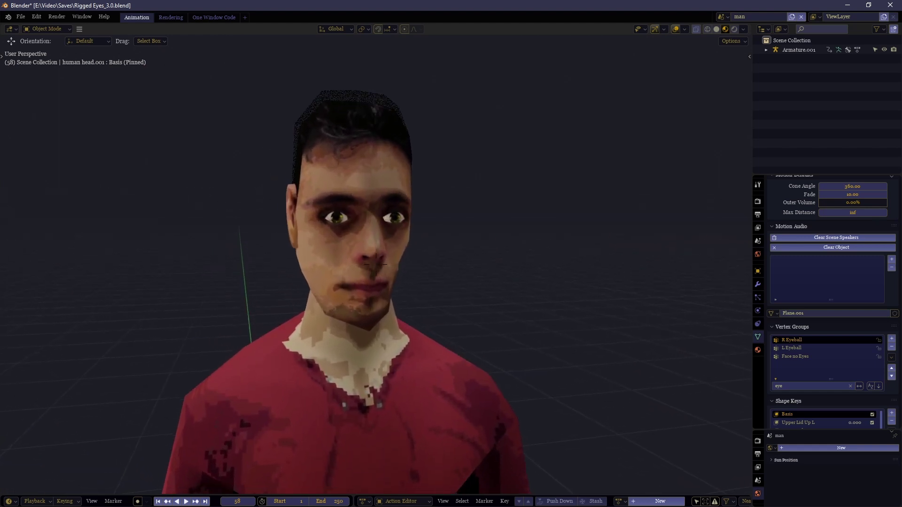
key(w)
key(e)
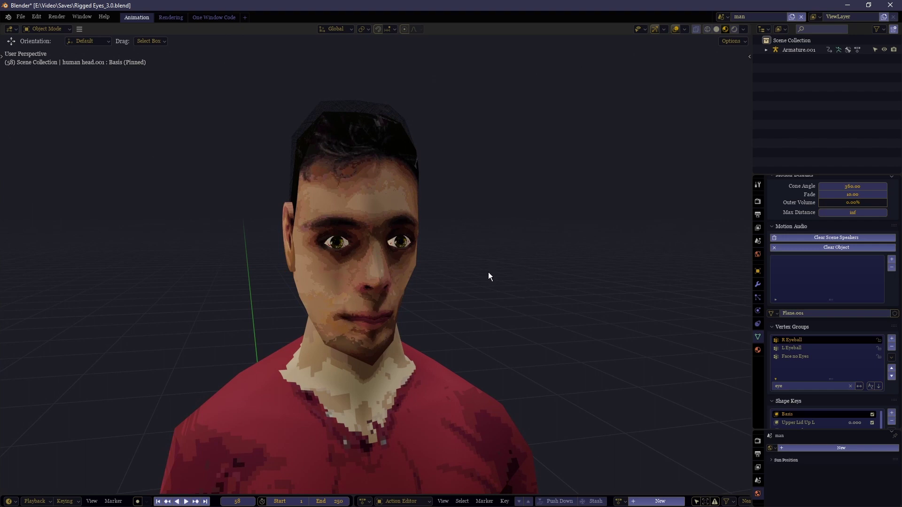
scroll(804, 360, down, 4)
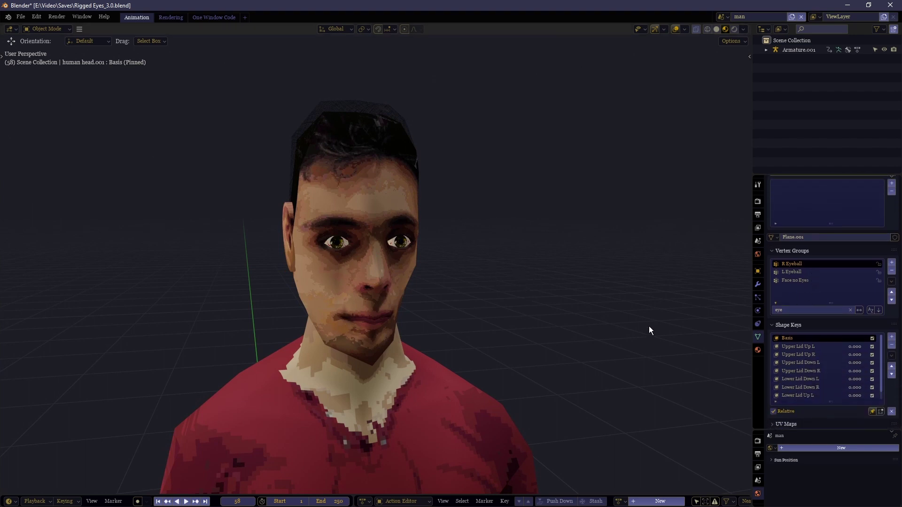
click(315, 203)
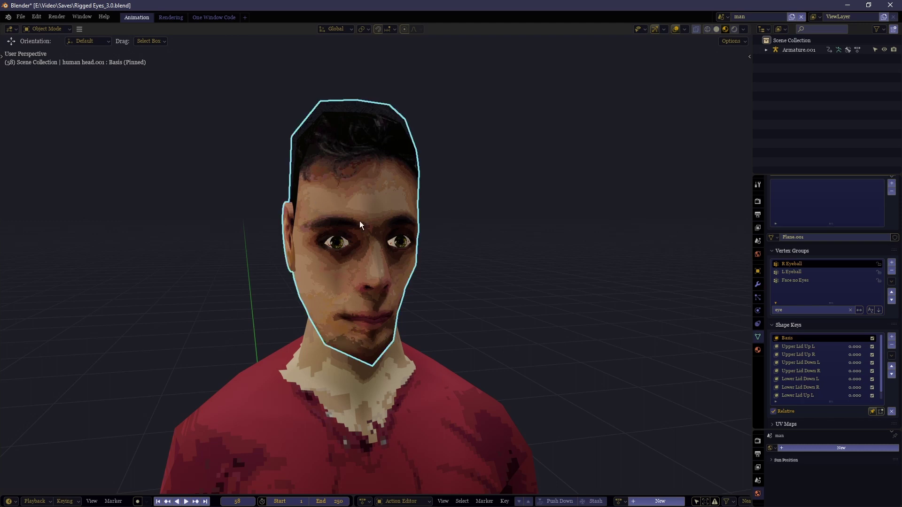
key(F3)
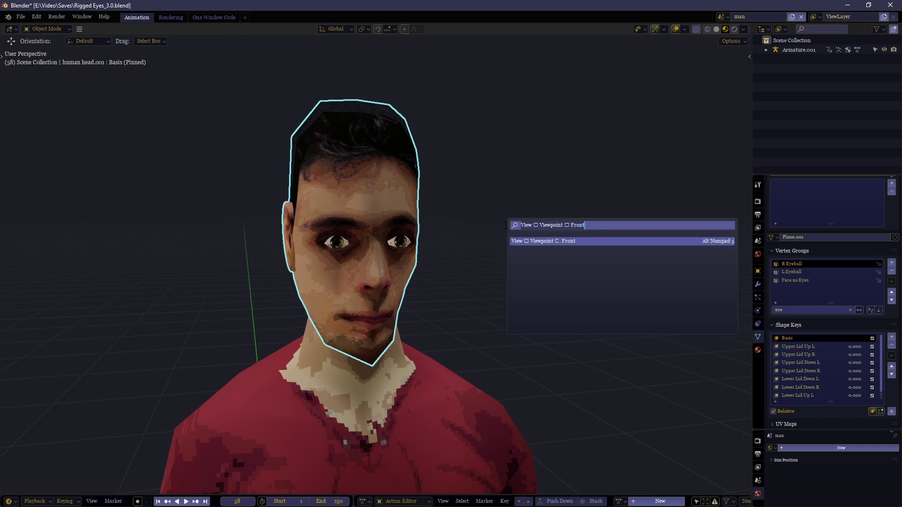
text(front view)
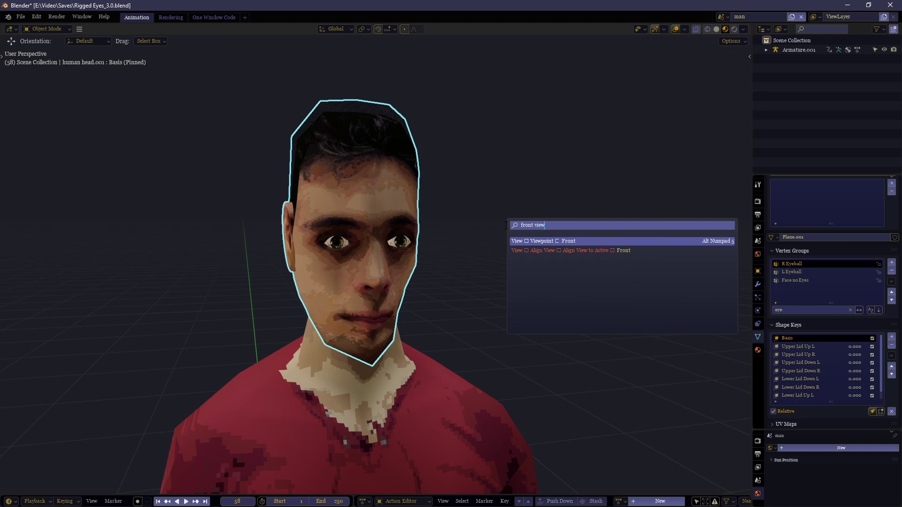
key(Return)
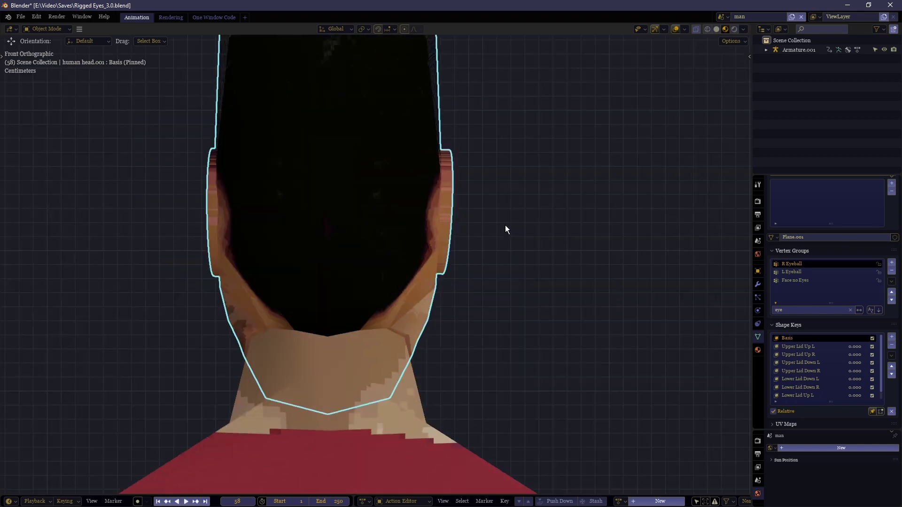
key(ctrl+KP_1)
key(KP_Decimal)
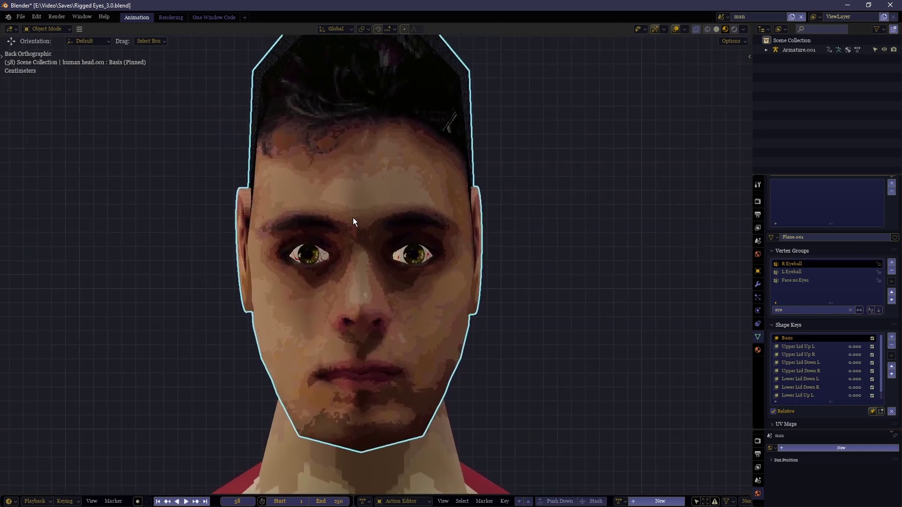
Step: Add two vertex groups to the head named Left Face and Right Face
key(ctrl+Tab)
click(284, 189)
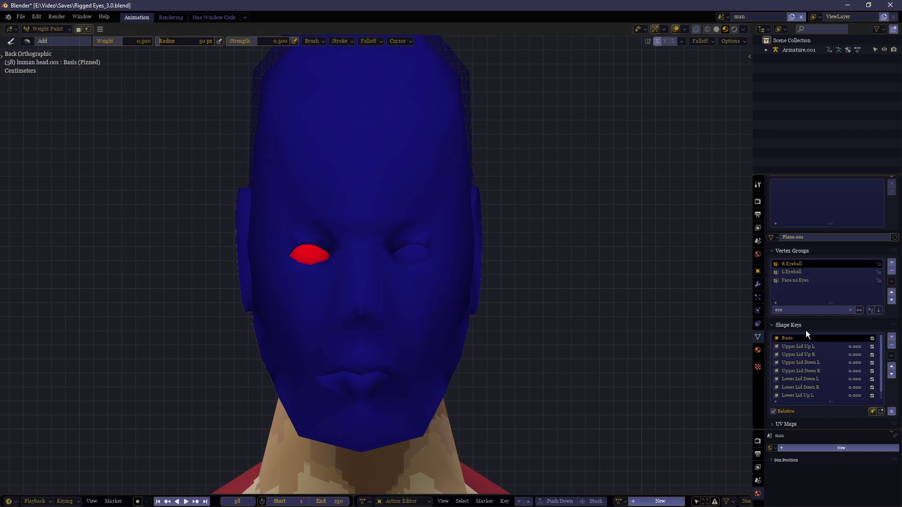
click(892, 263)
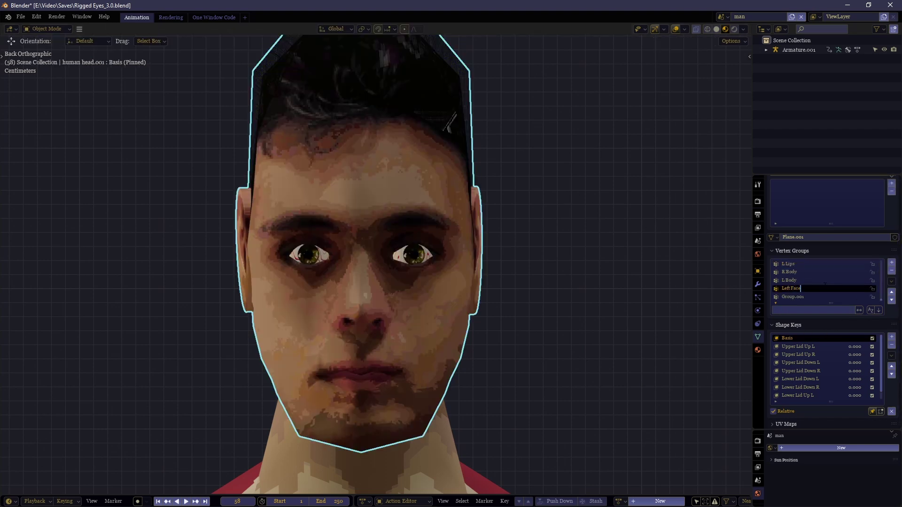
key(Tab)
text(Rig)
click(776, 302)
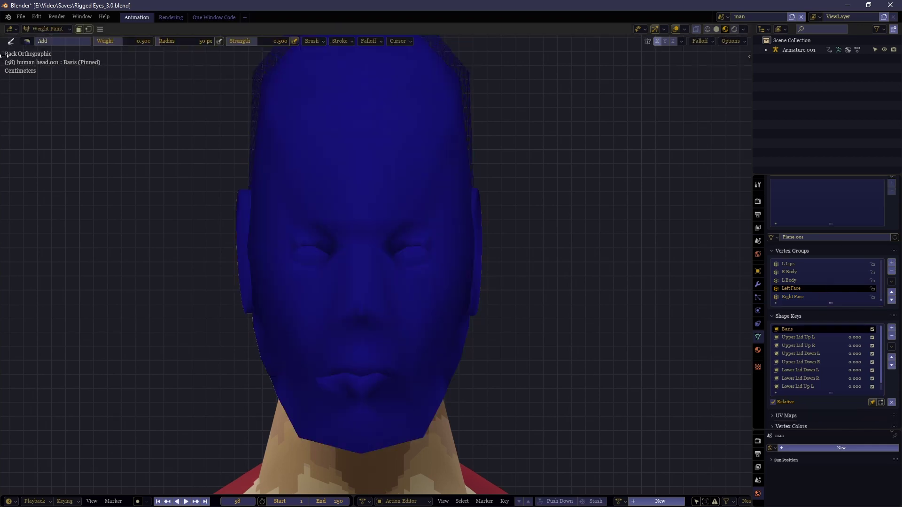
Step: Paint the Left Face group in Weight Paint mode with a linear Gradient across the face's midline, using weight 1.000 and strength 1.000
click(3, 57)
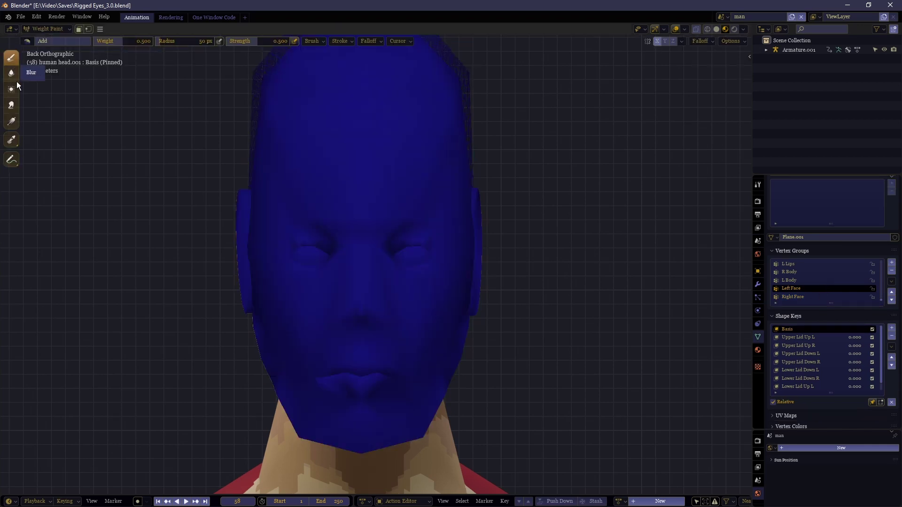
click(14, 123)
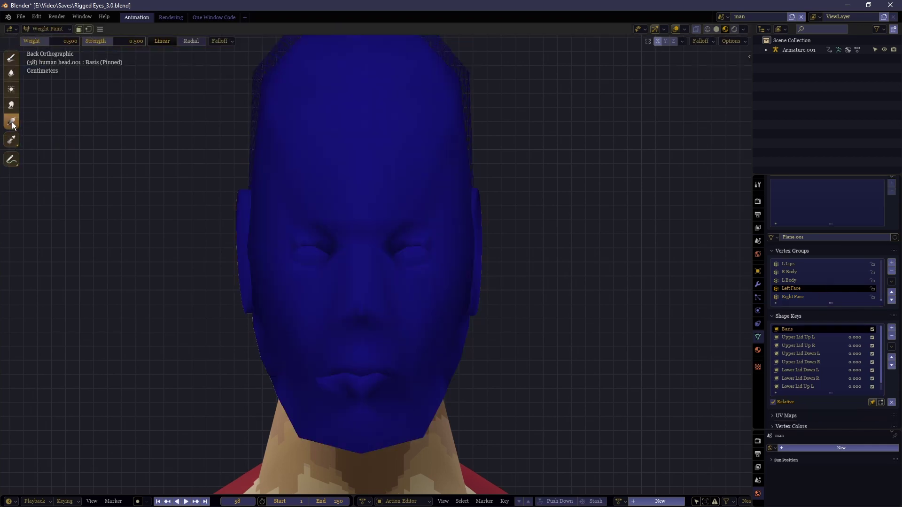
drag(385, 335, 330, 336)
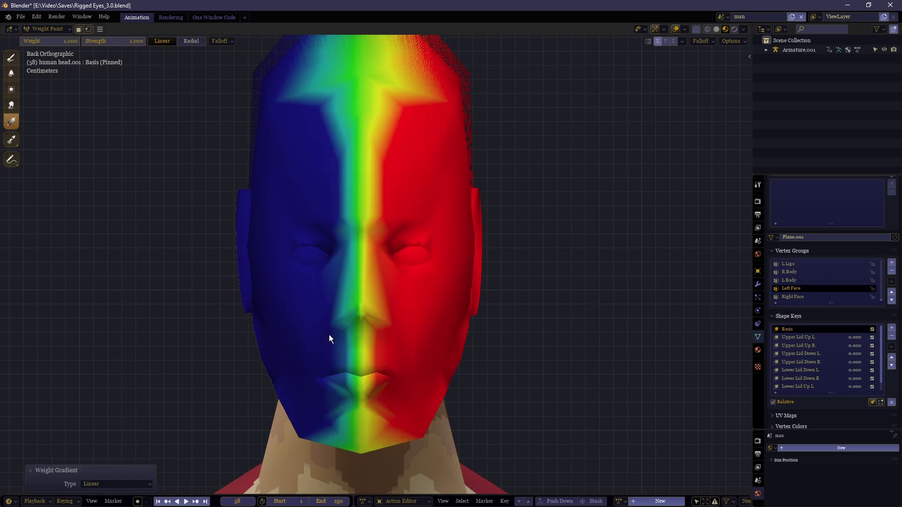
Step: Paint the Right Face group with a linear gradient across the midline, mirroring Left Face, and return to Object Mode
click(798, 297)
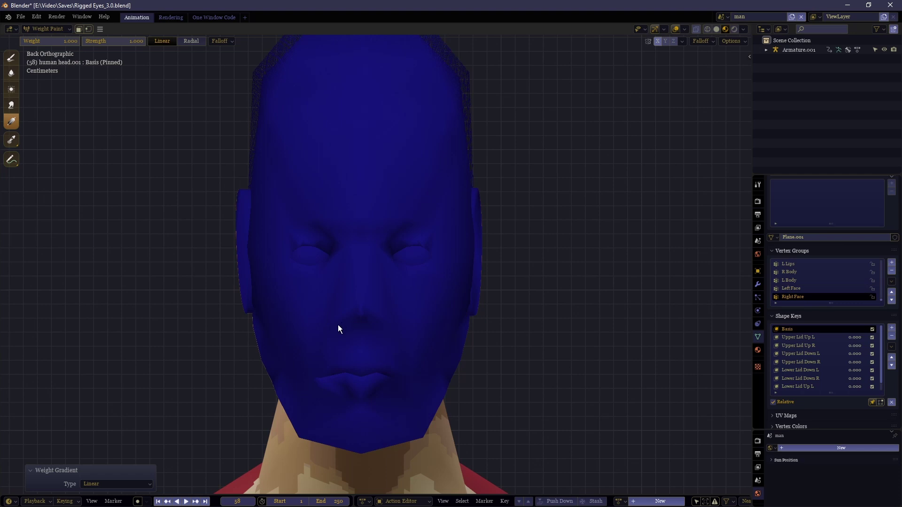
drag(339, 330, 387, 330)
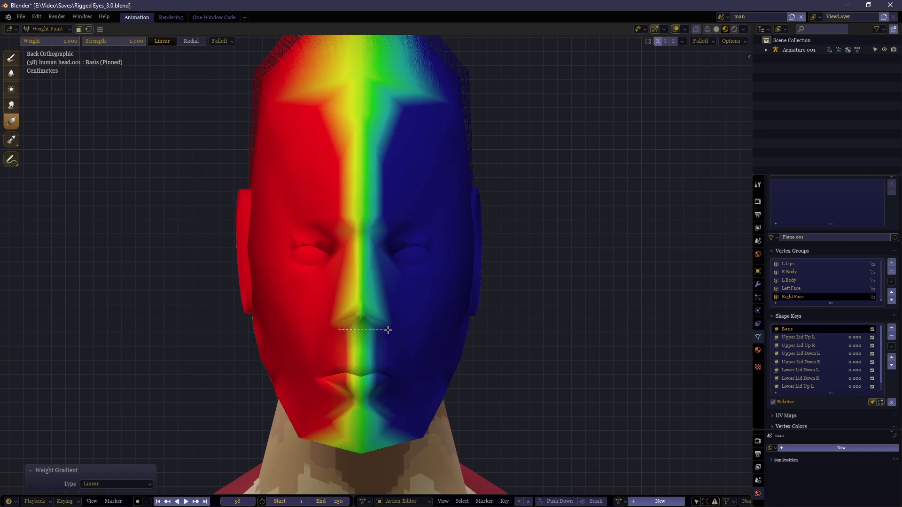
click(833, 288)
key(Down)
key(Up)
key(ctrl+Tab)
click(426, 233)
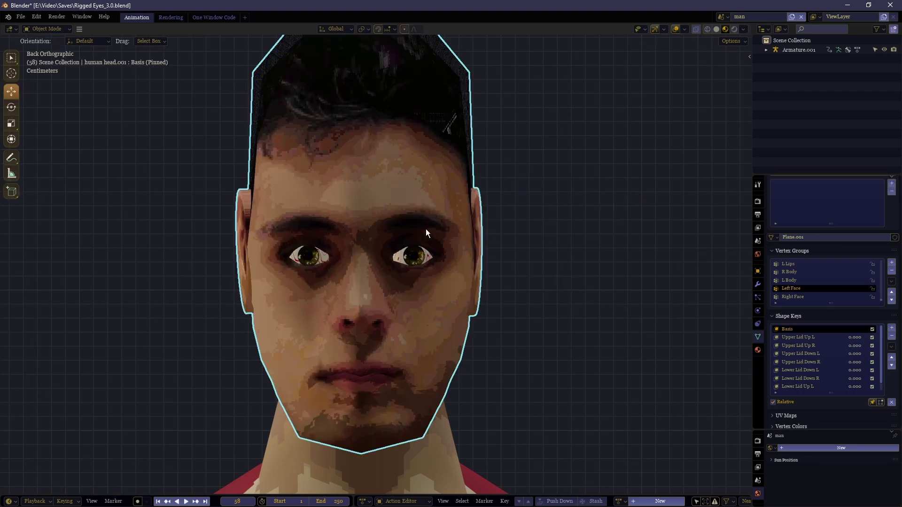
Step: Limit the Upper Lid Up L shape key to the Left Face vertex group
click(808, 337)
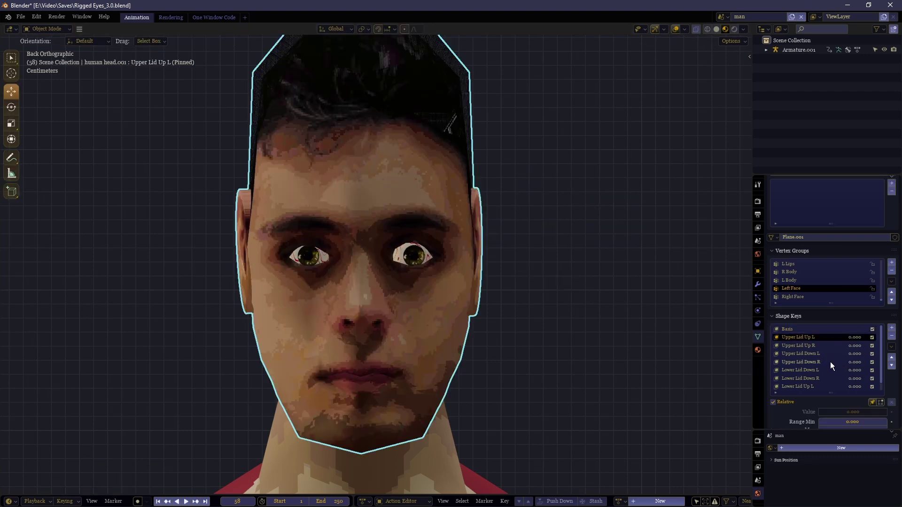
scroll(798, 230, down, 5)
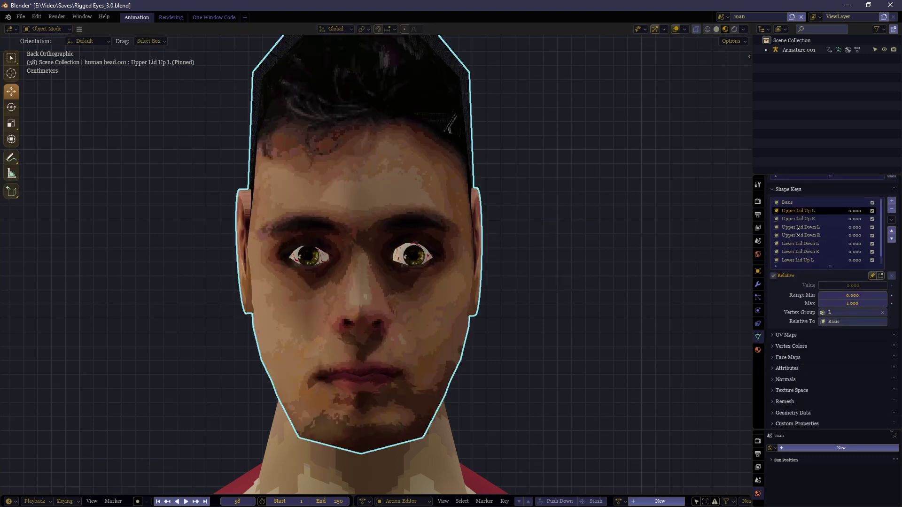
click(841, 312)
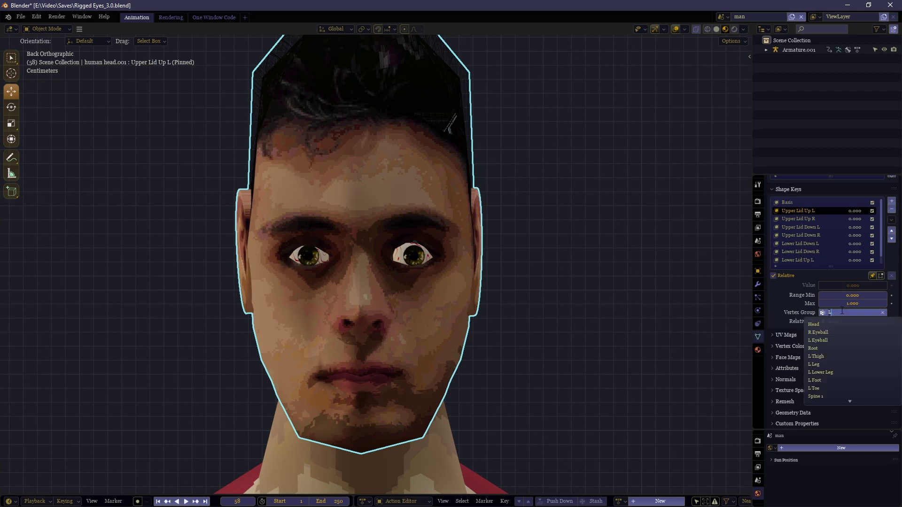
text(left face)
key(Return)
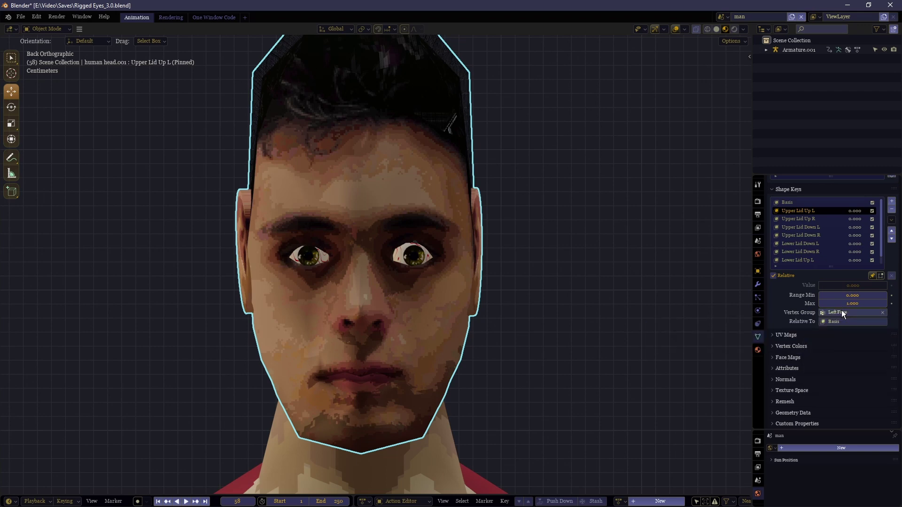
Step: Limit the Upper Lid Up R shape key to the Right Face vertex group, and select the Upper Lid Down L key
click(799, 219)
click(831, 313)
text(R)
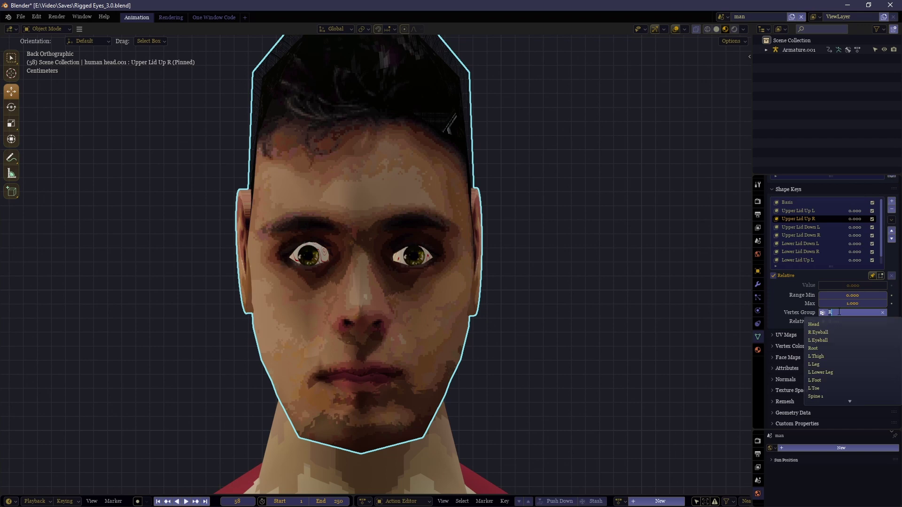
text(ight)
key(Return)
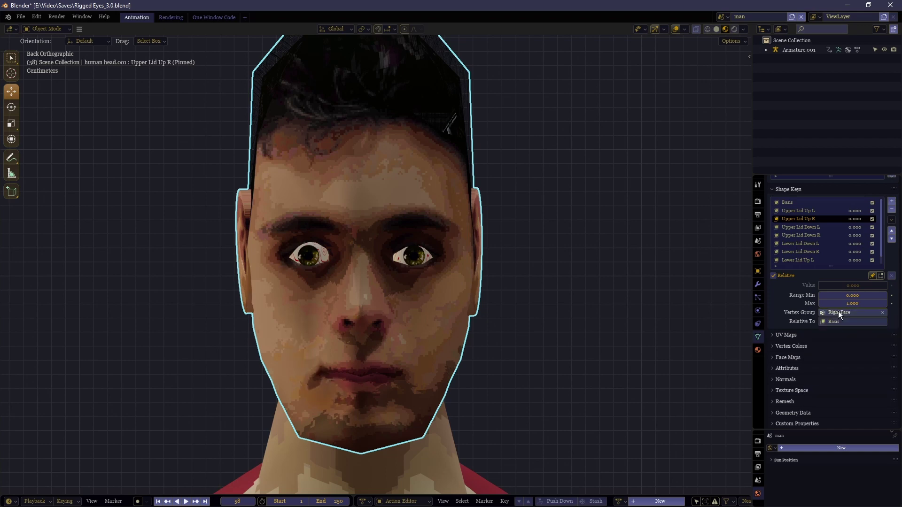
click(799, 227)
Step: In Actor.blend, test the eye rig by moving the Eye View bone in different directions, cancelling each move
key(g)
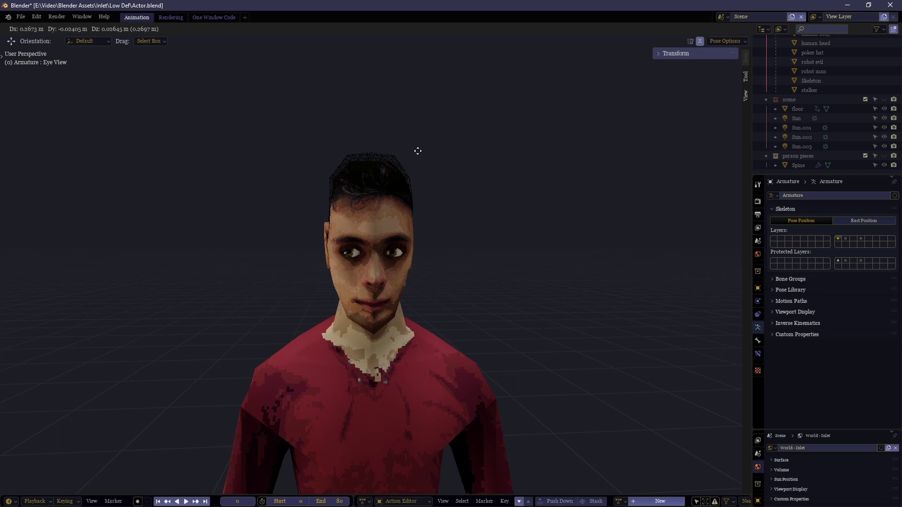
right_click(442, 306)
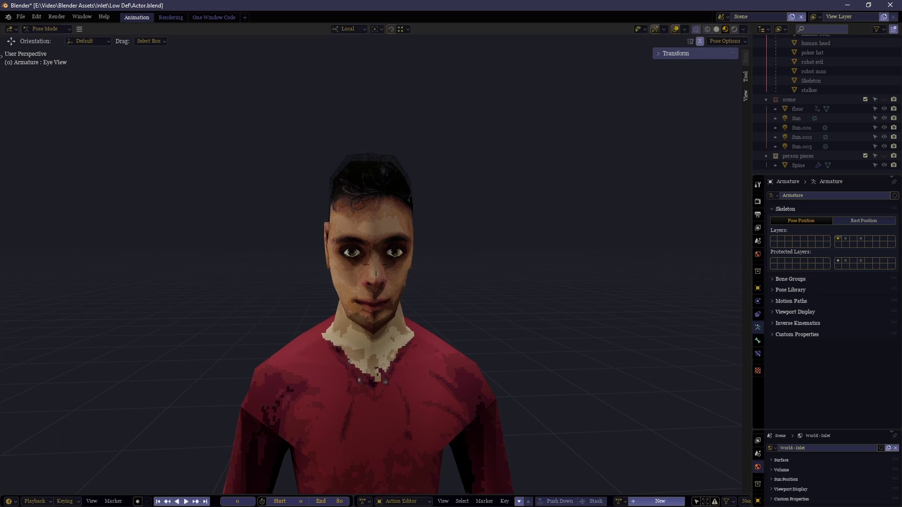
scroll(387, 253, up, 6)
key(g)
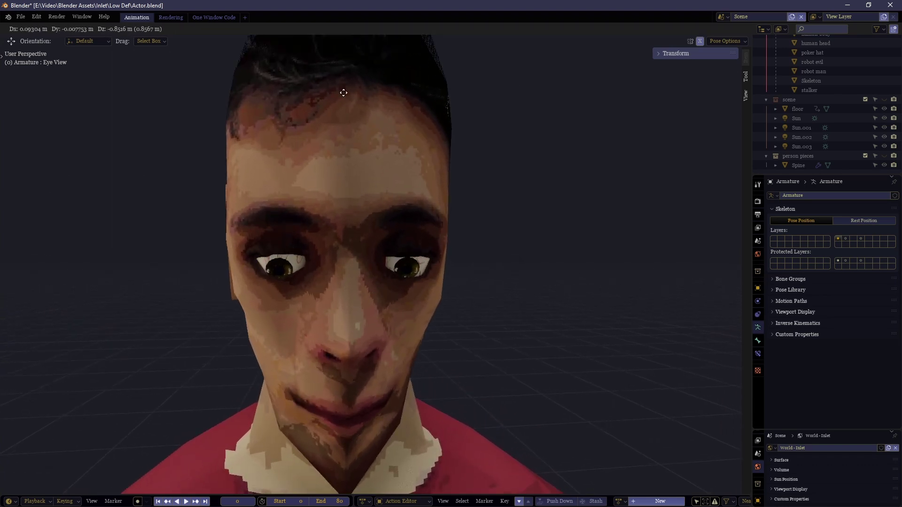
right_click(300, 111)
scroll(371, 263, down, 5)
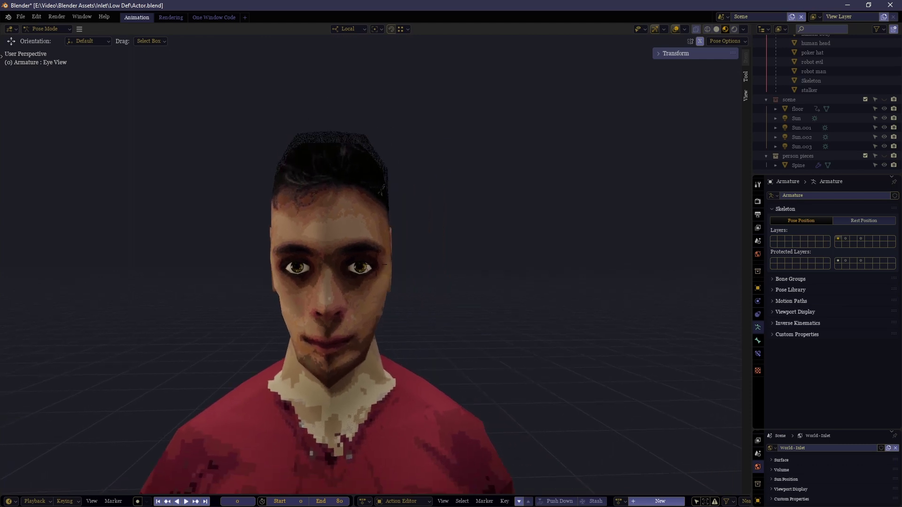
Step: Leave Pose Mode, open the human head mesh in Edit Mode and examine the topology around the eyes
shift+scroll(376, 264, up, 2)
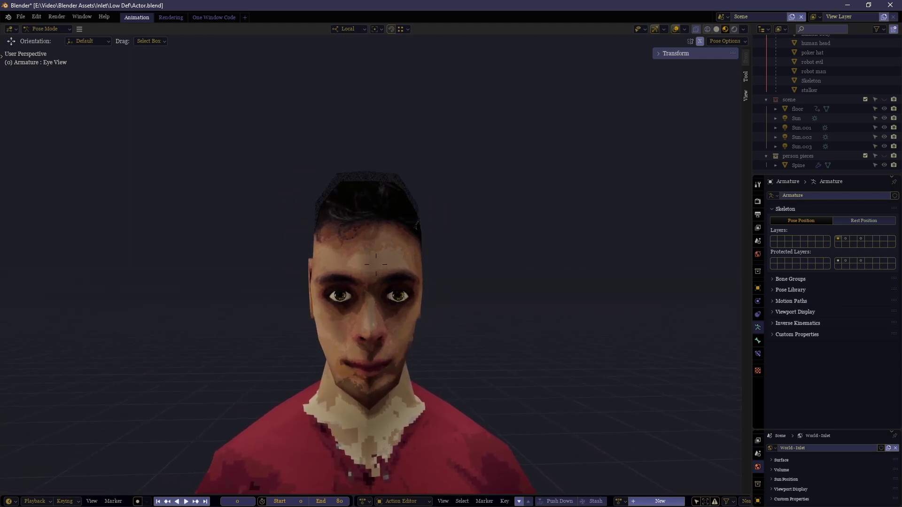
shift+scroll(376, 265, down, 1)
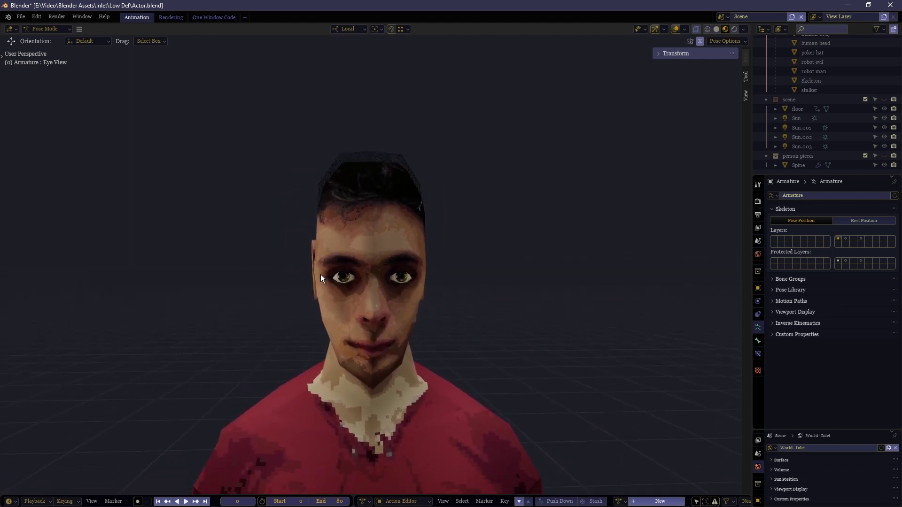
middle_drag(373, 289, 330, 247)
key(alt+shift+z)
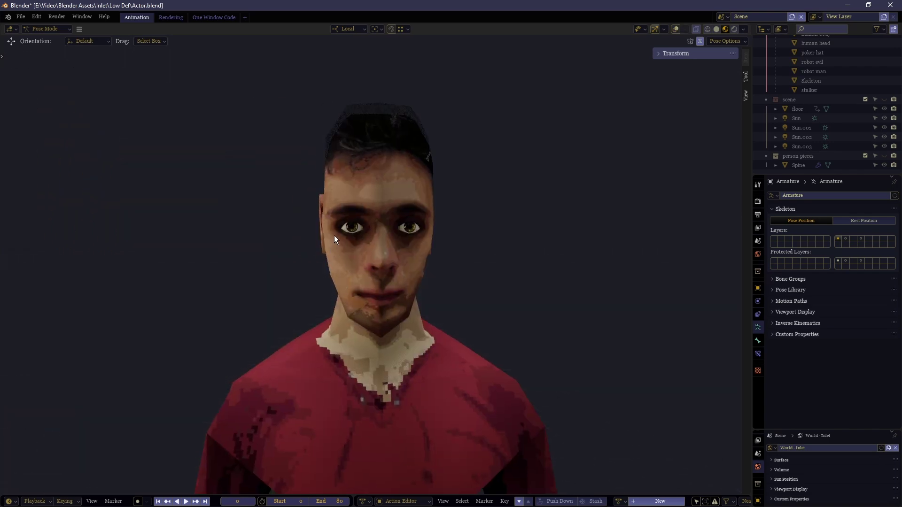
key(ctrl+Tab)
click(335, 232)
key(Tab)
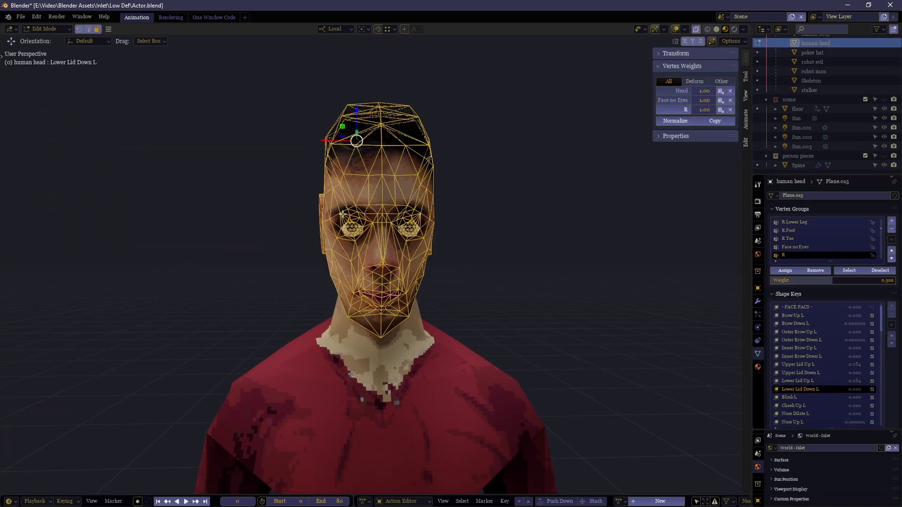
scroll(343, 214, up, 5)
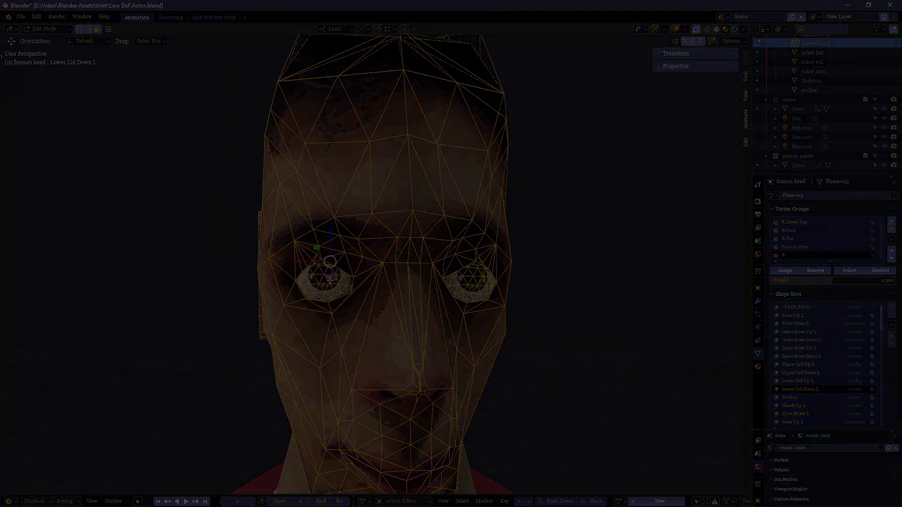